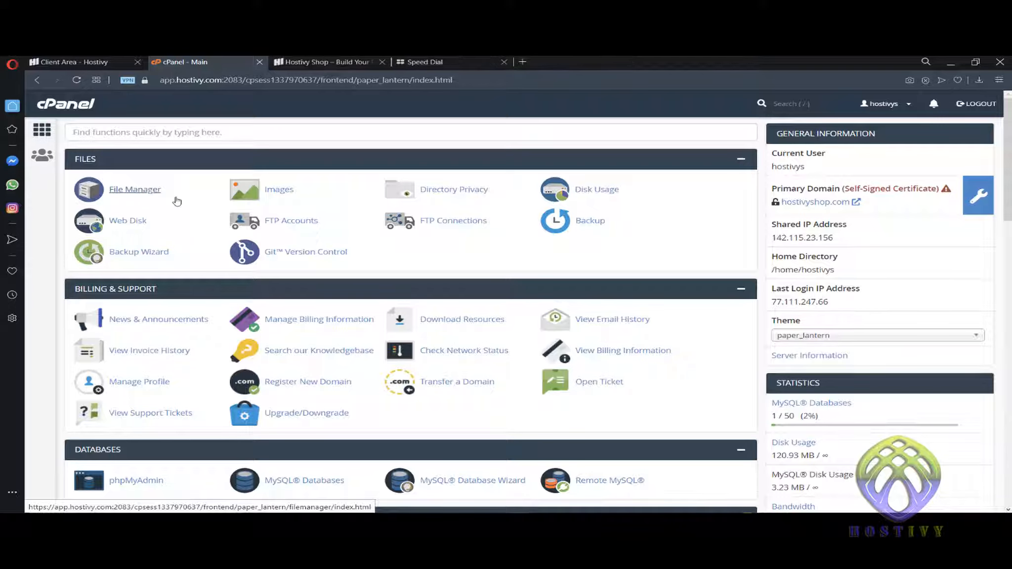
- Open File Manager and show the public_html folder's WordPress file listing
{"action": "left_click", "coordinate": [142, 191]}
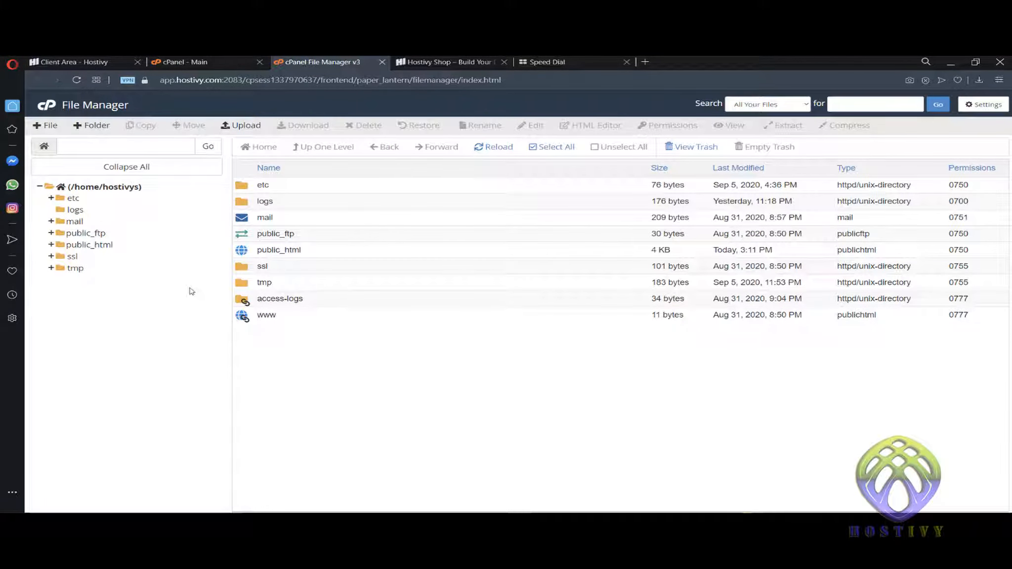
{"action": "left_click", "coordinate": [89, 245]}
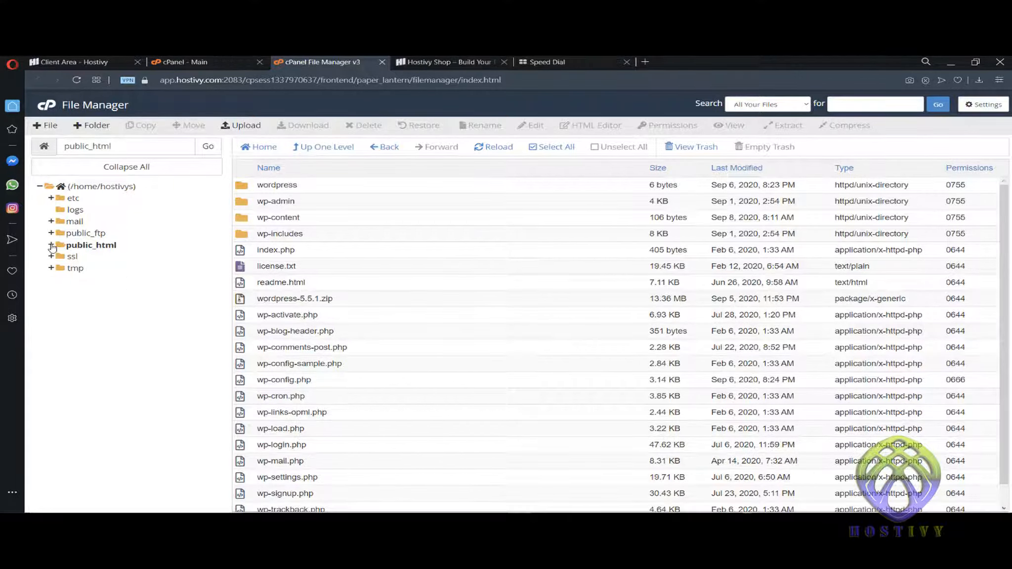
{"action": "left_click", "coordinate": [126, 246]}
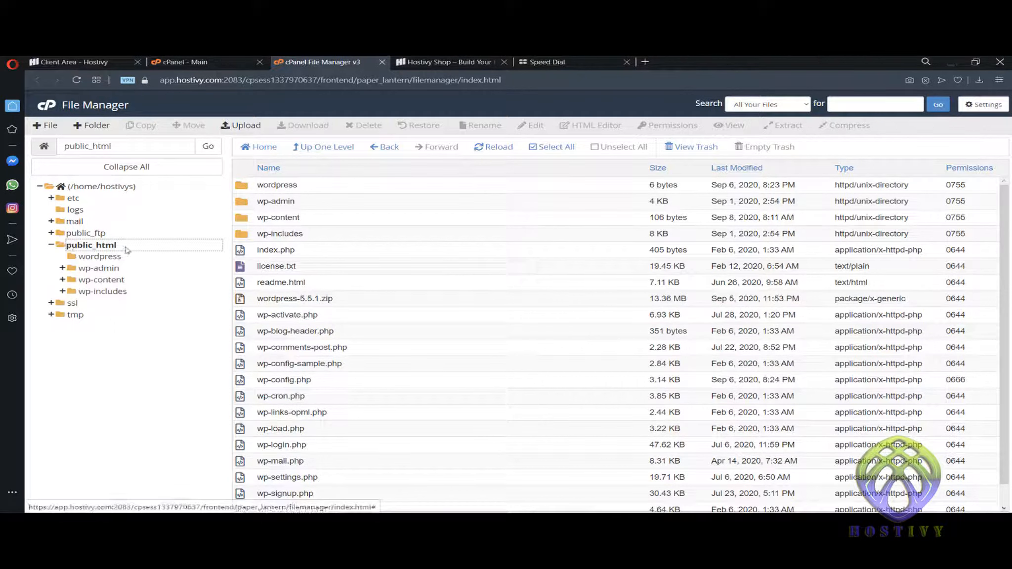
{"action": "left_click", "coordinate": [174, 244]}
- View the live shop site, then browse into wp-admin and back to public_html
{"action": "left_click", "coordinate": [447, 63]}
{"action": "left_click", "coordinate": [326, 61]}
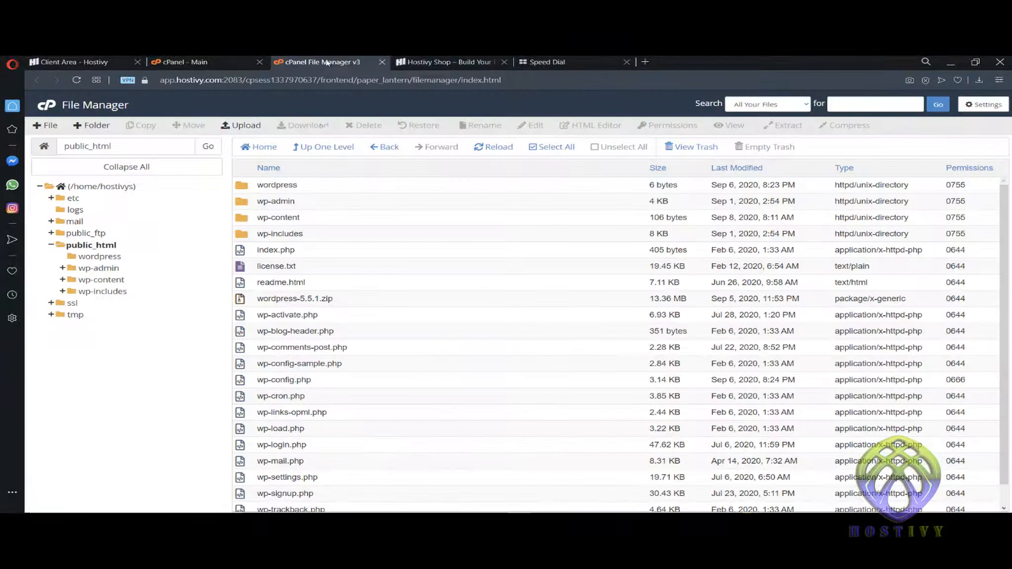
{"action": "double_click", "coordinate": [249, 203]}
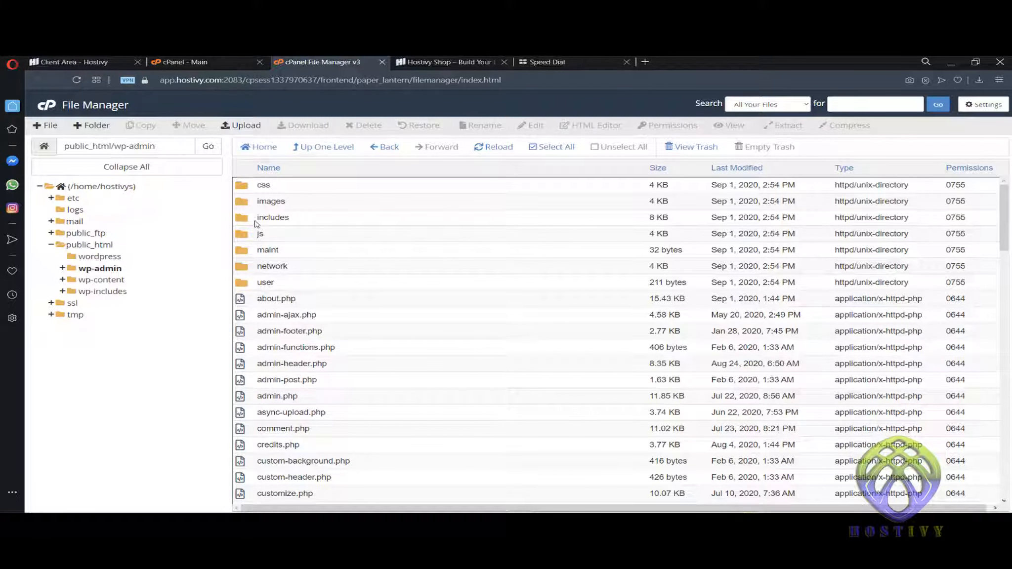
{"action": "left_click", "coordinate": [324, 147]}
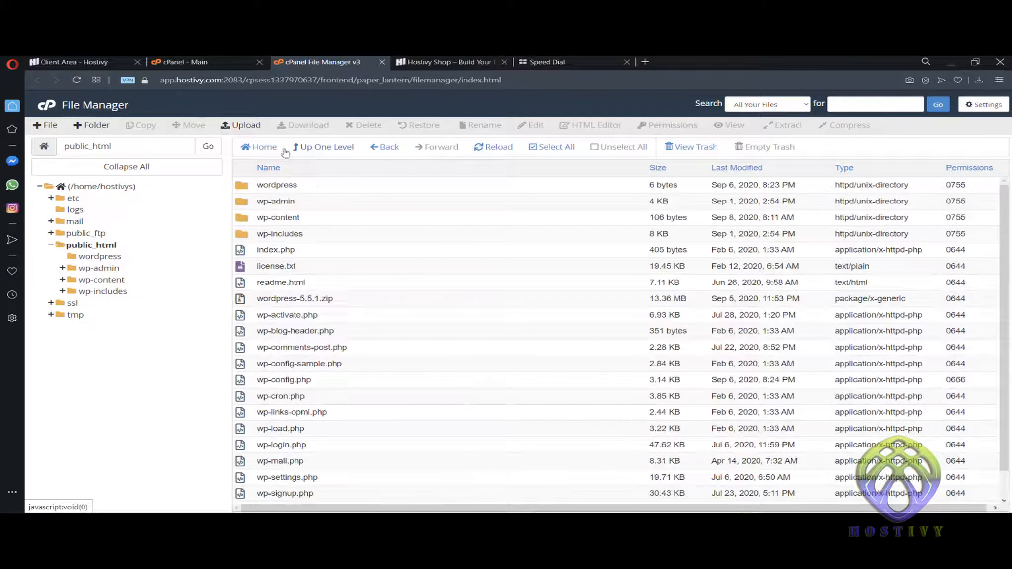
- Create a new folder named 'folder' in public_html
{"action": "left_click", "coordinate": [98, 129]}
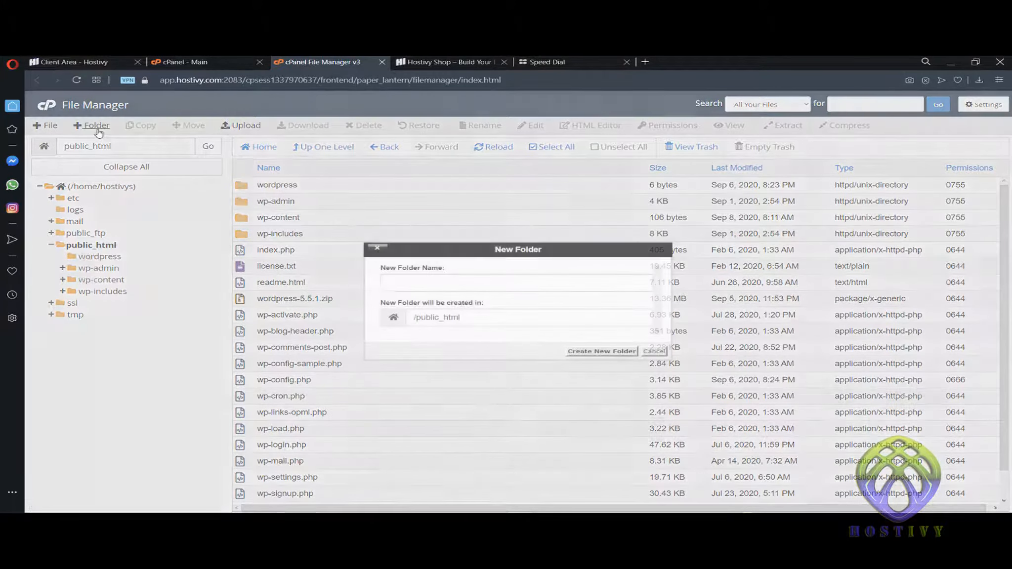
{"action": "left_click", "coordinate": [478, 285]}
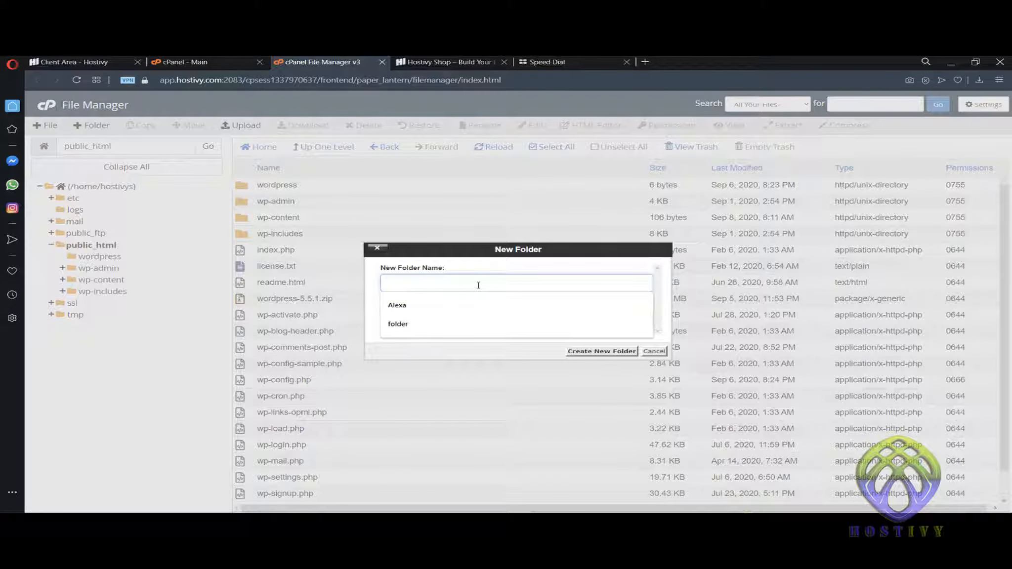
{"action": "left_click", "coordinate": [459, 323]}
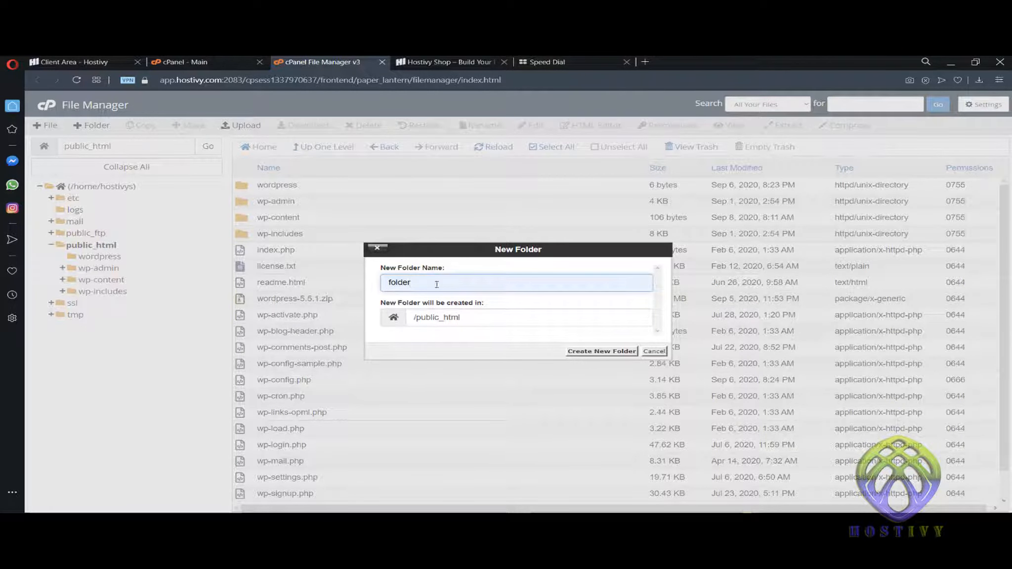
{"action": "left_click", "coordinate": [615, 353]}
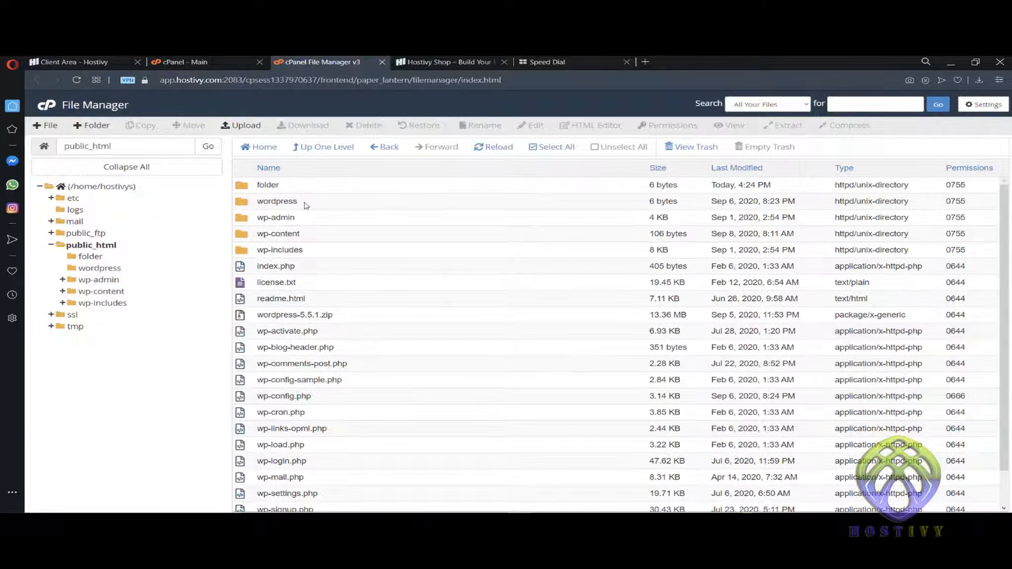
- Check the empty folder, then start renaming it and cancel, keeping the name 'folder'
{"action": "double_click", "coordinate": [269, 185]}
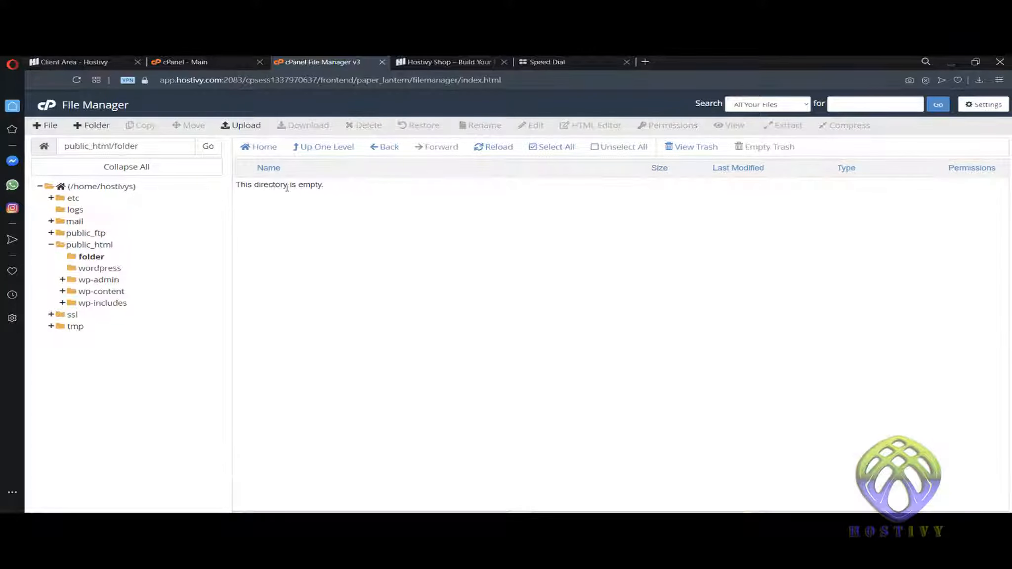
{"action": "left_click", "coordinate": [317, 149]}
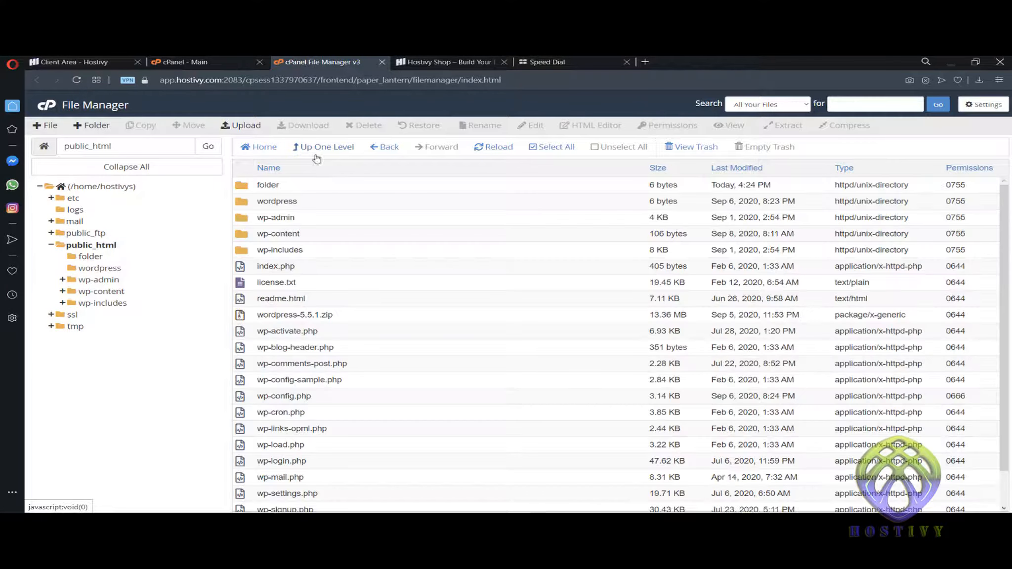
{"action": "left_click", "coordinate": [252, 187]}
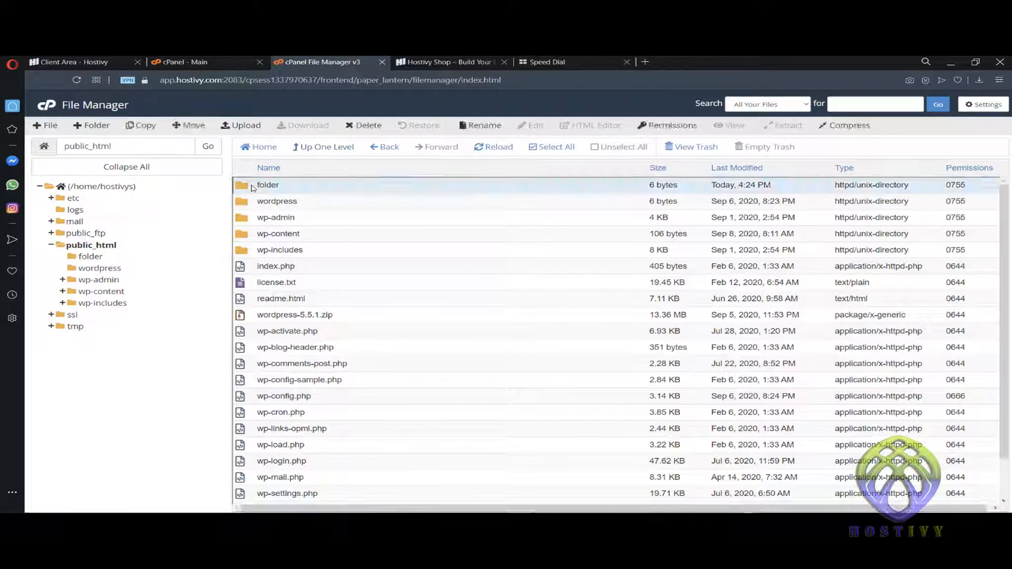
{"action": "right_click", "coordinate": [252, 188]}
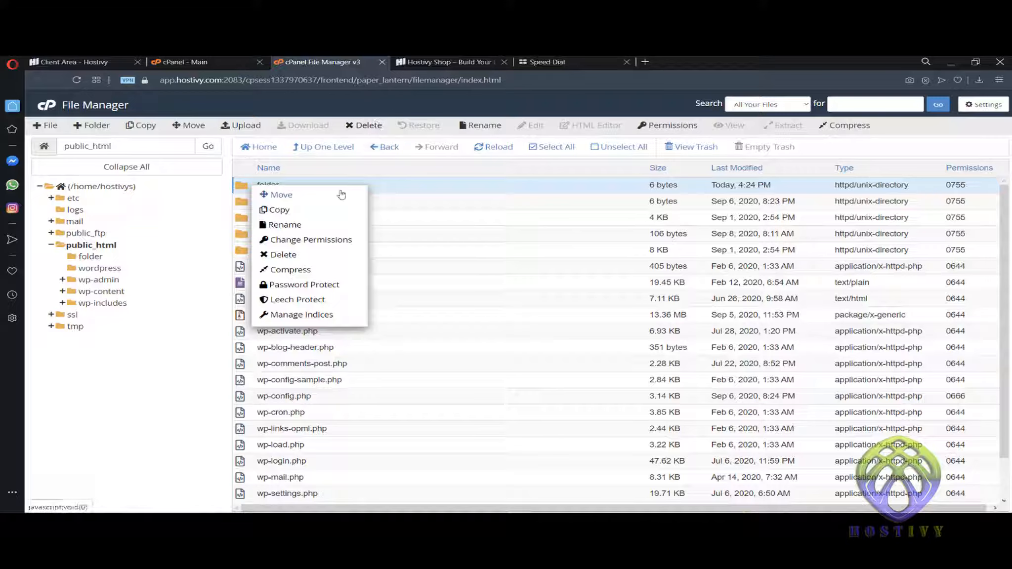
{"action": "left_click", "coordinate": [296, 226]}
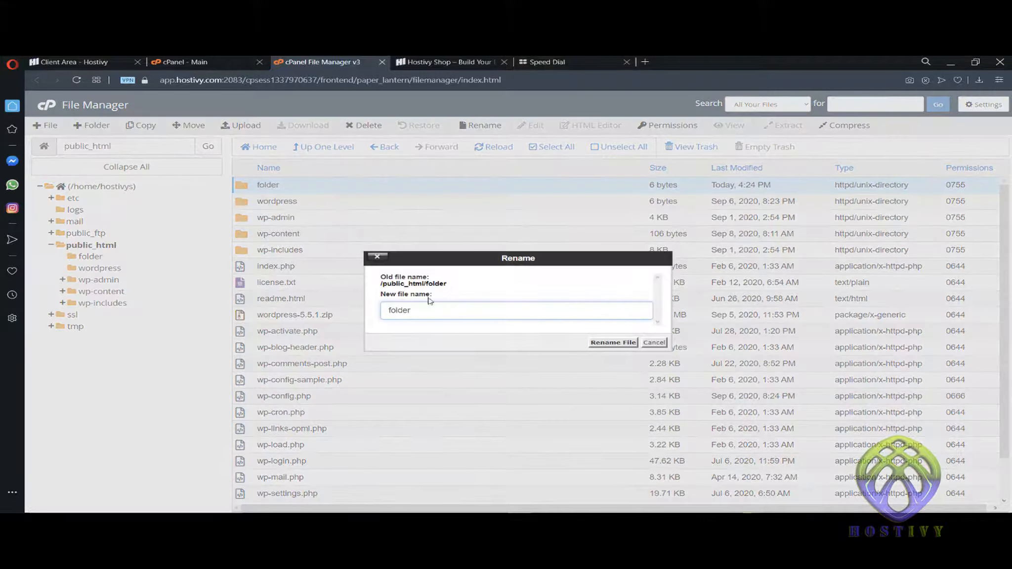
{"action": "left_click", "coordinate": [654, 343]}
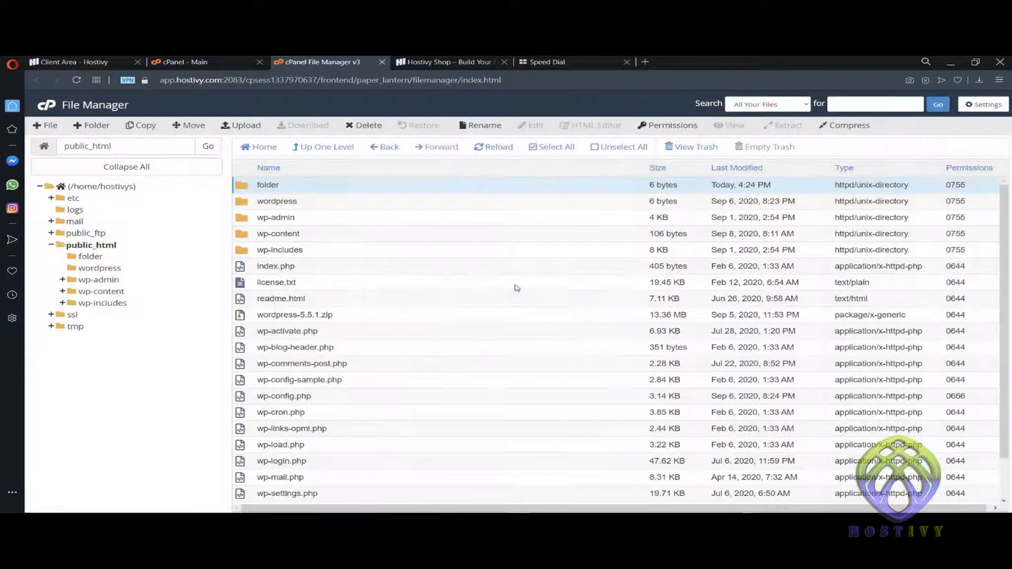
{"action": "left_click", "coordinate": [319, 305]}
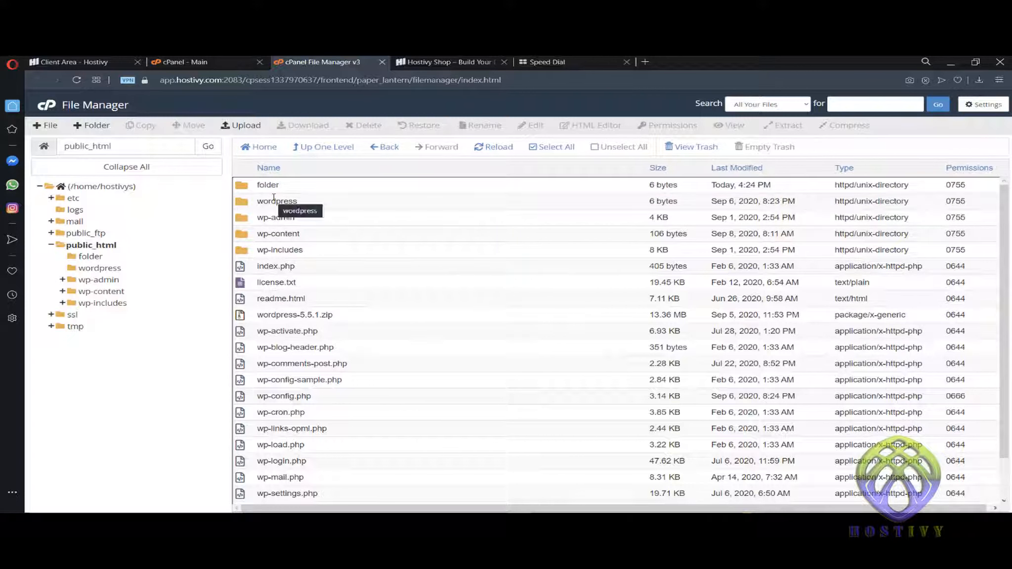
- Create a new folder named folder2 in public_html
{"action": "left_click", "coordinate": [95, 129]}
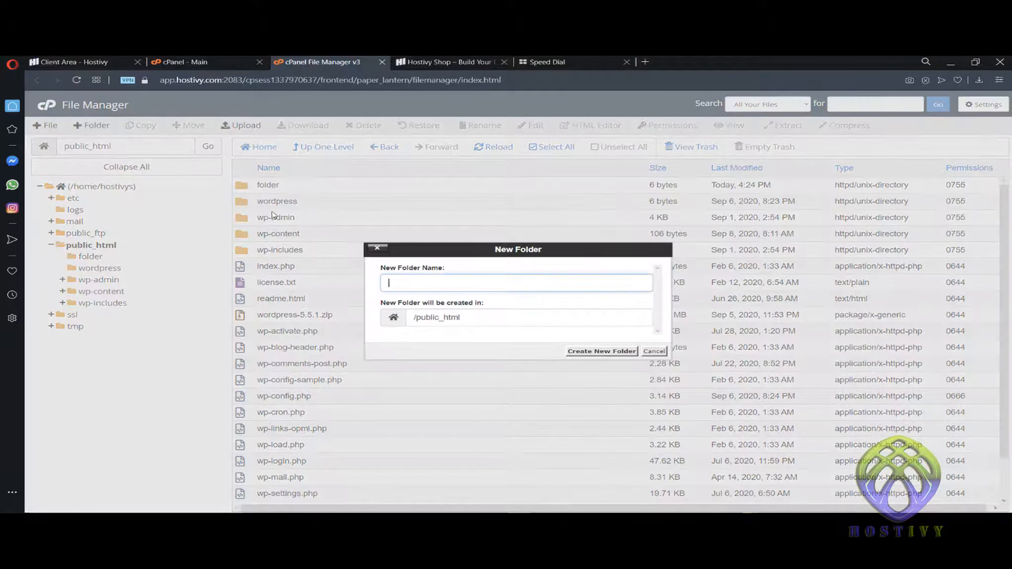
{"action": "type", "text": "fo"}
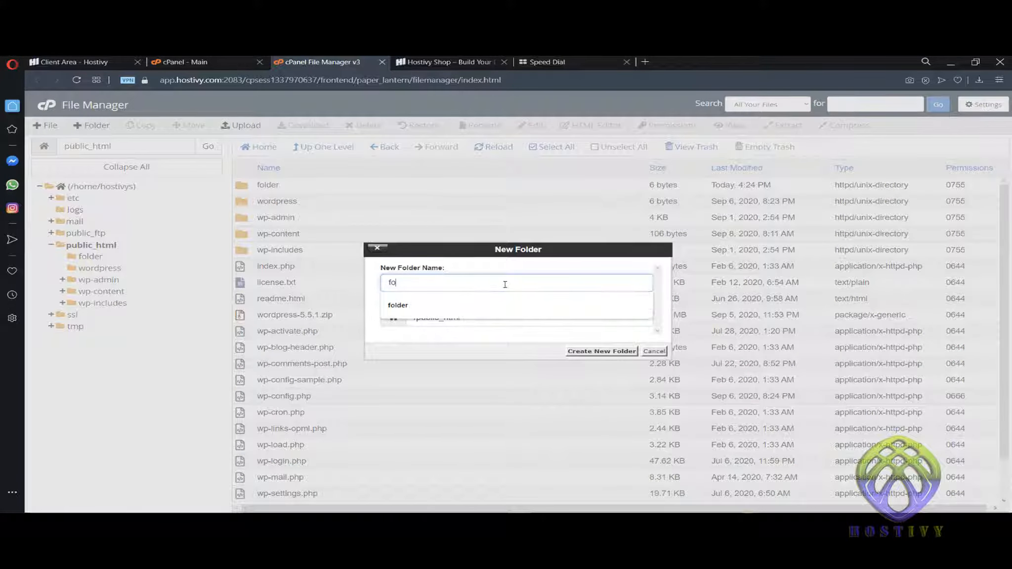
{"action": "type", "text": "lder2"}
{"action": "key", "text": "Return"}
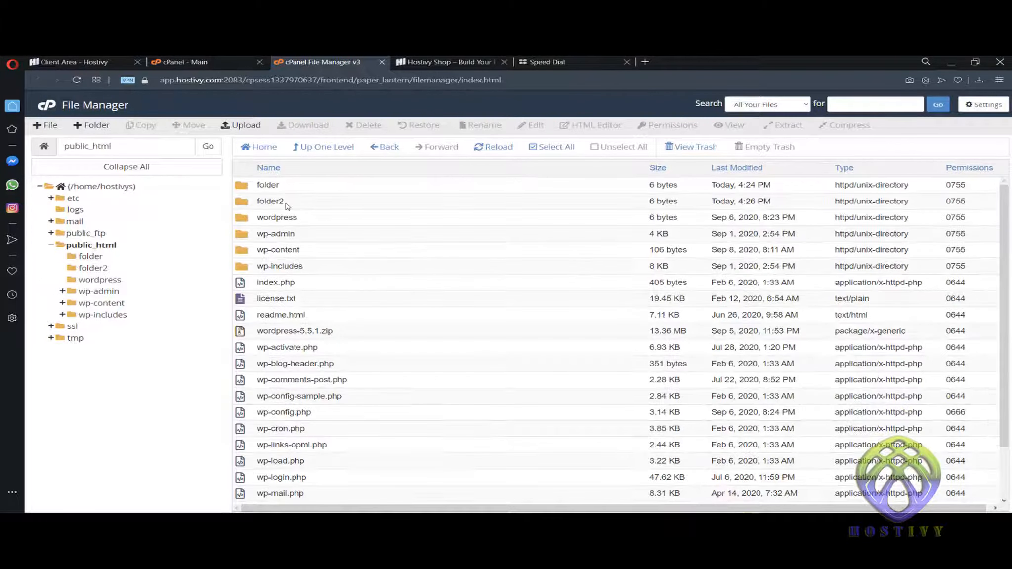
- Copy folder2 into /public_html/folder
{"action": "left_click", "coordinate": [249, 201]}
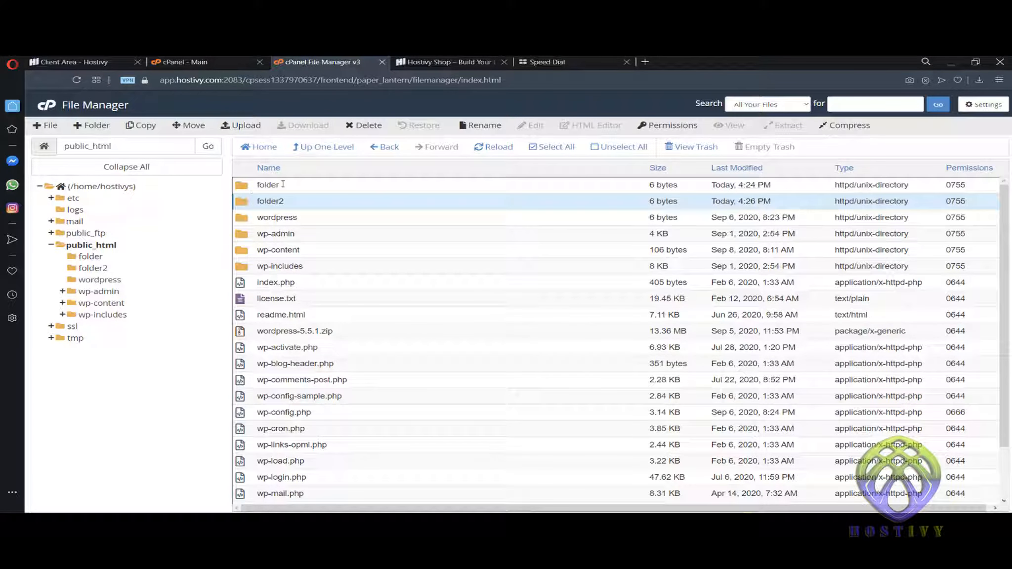
{"action": "right_click", "coordinate": [247, 203]}
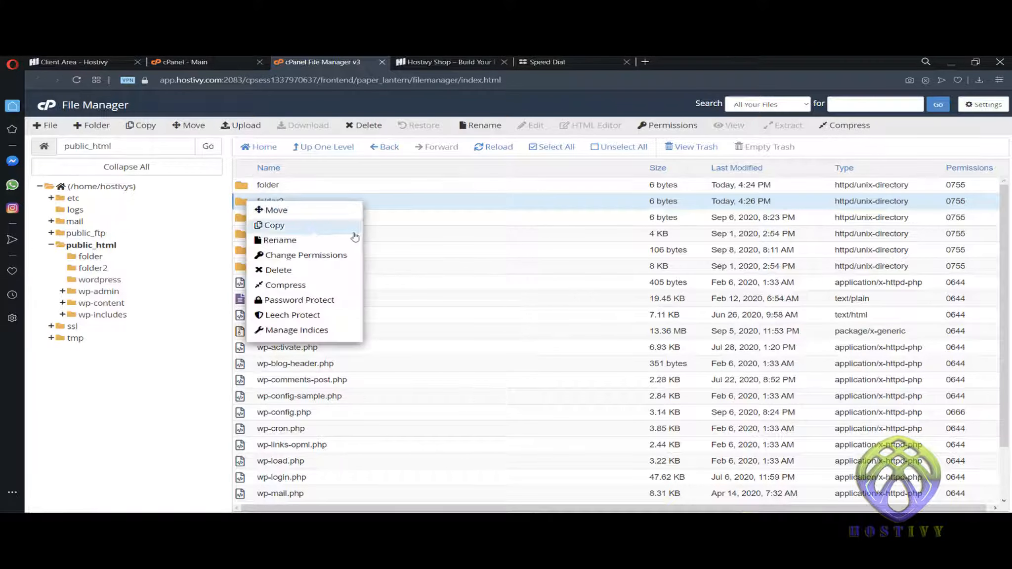
{"action": "left_click", "coordinate": [312, 226]}
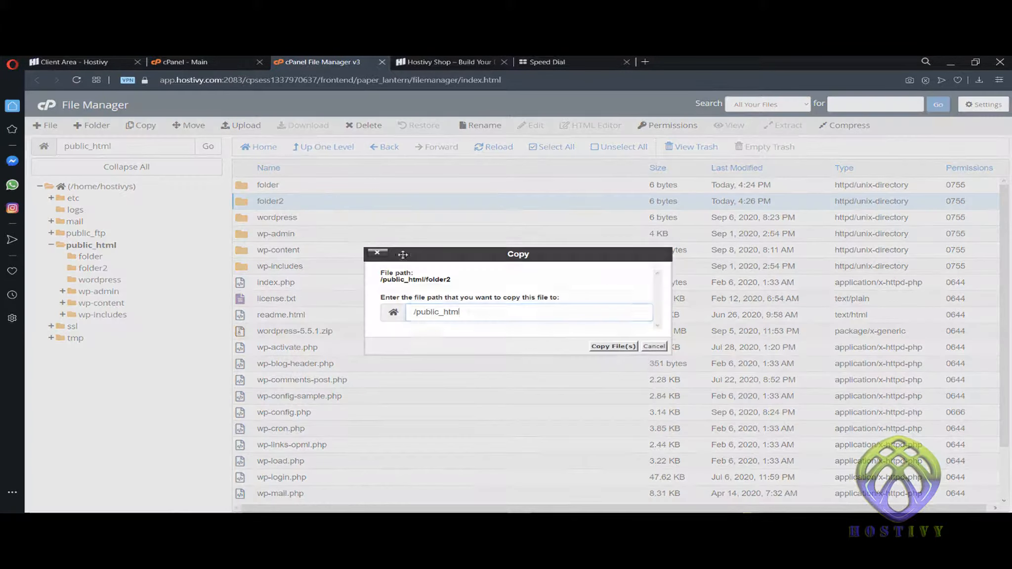
{"action": "type", "text": "/"}
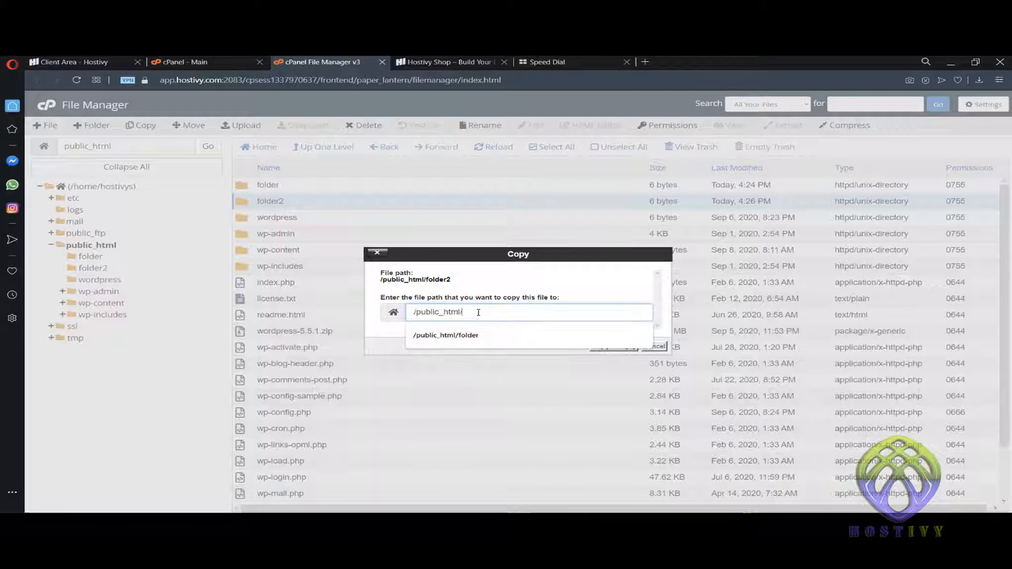
{"action": "type", "text": "folder"}
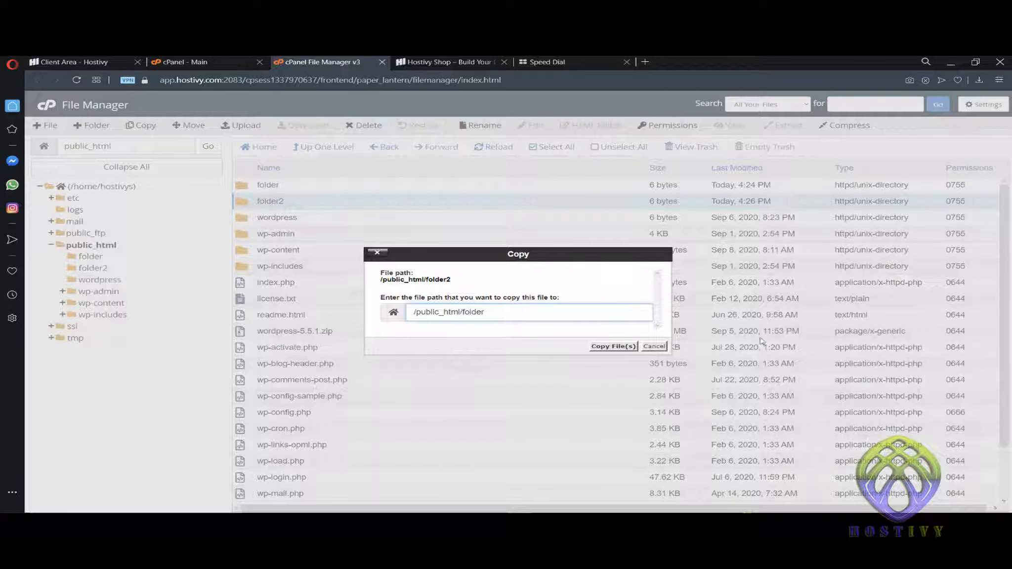
{"action": "left_click", "coordinate": [619, 348]}
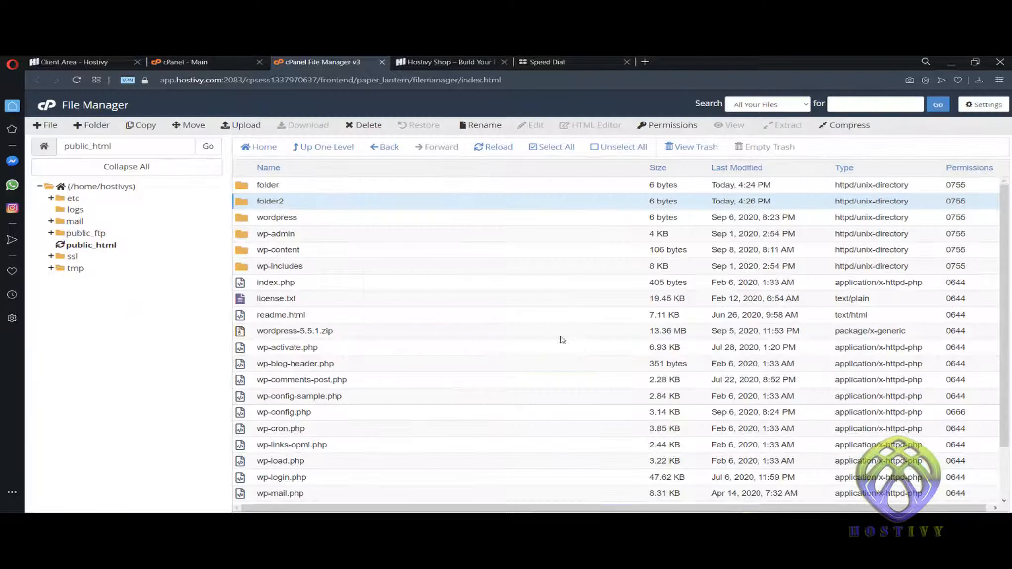
- Confirm that the folder2 copy now sits inside folder
{"action": "double_click", "coordinate": [250, 189]}
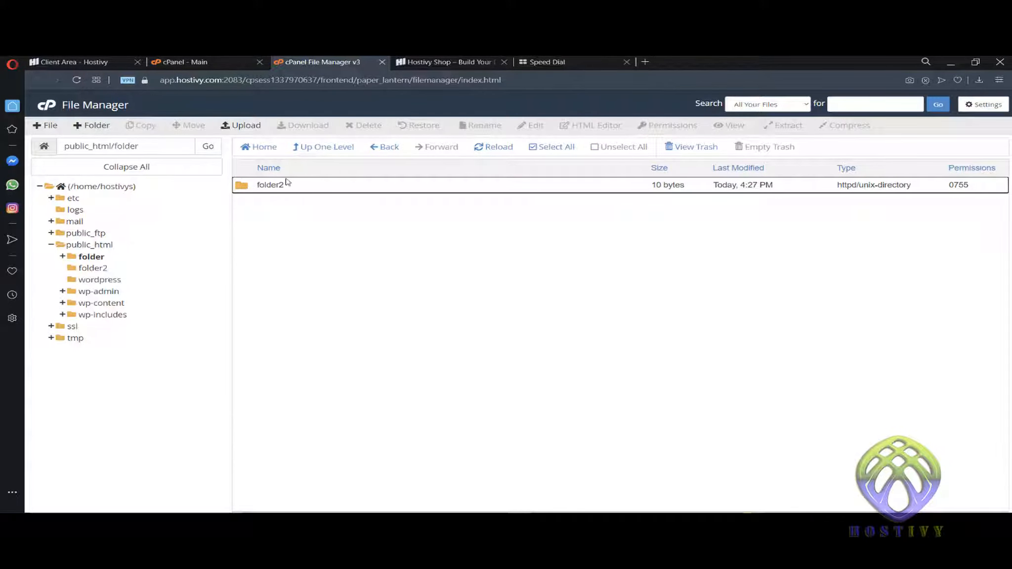
{"action": "left_click", "coordinate": [323, 147]}
{"action": "double_click", "coordinate": [247, 188]}
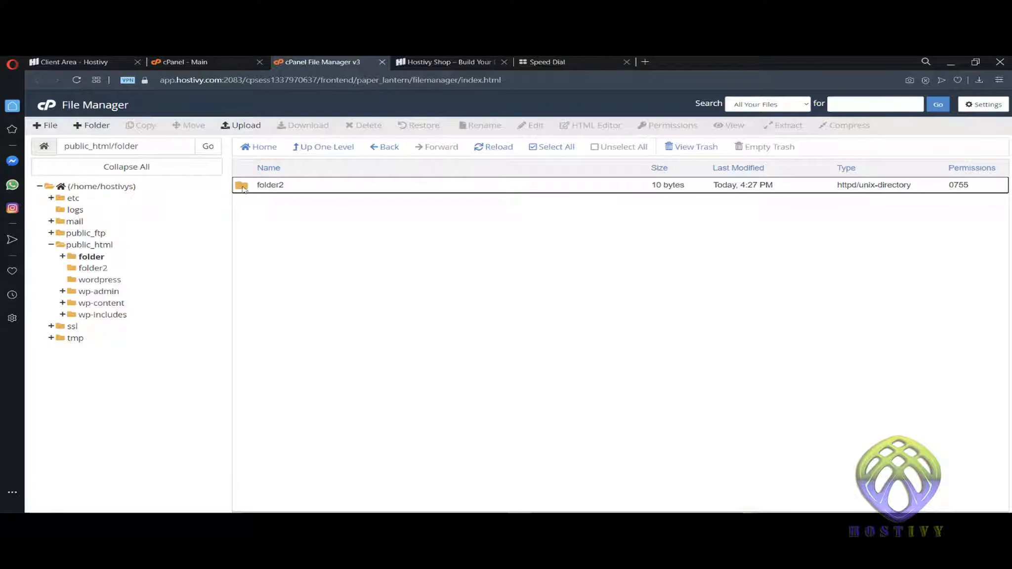
- Permanently delete the folder2 copy, skipping the trash, and return to public_html
{"action": "left_click", "coordinate": [244, 189]}
{"action": "right_click", "coordinate": [244, 188]}
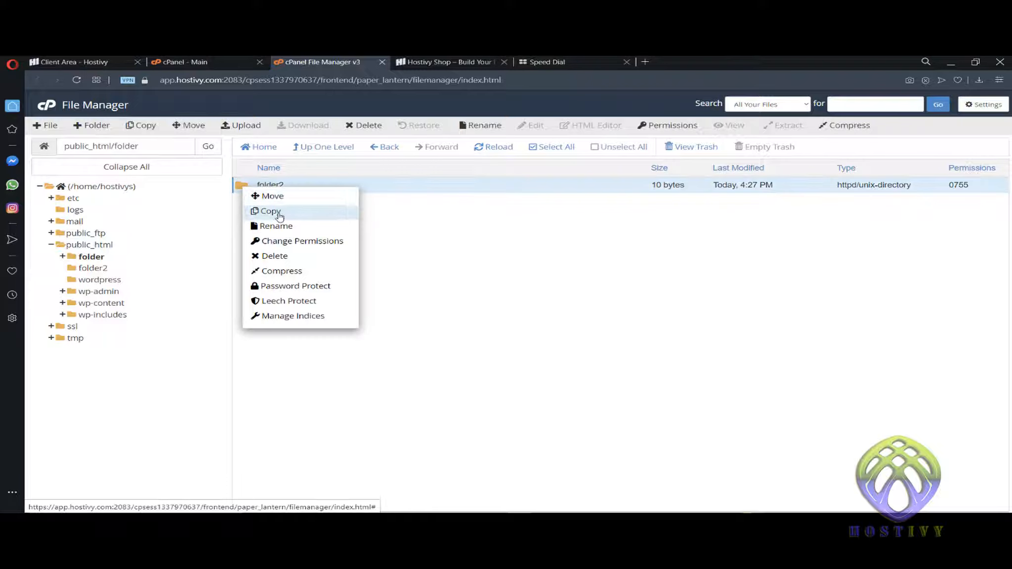
{"action": "left_click", "coordinate": [289, 254]}
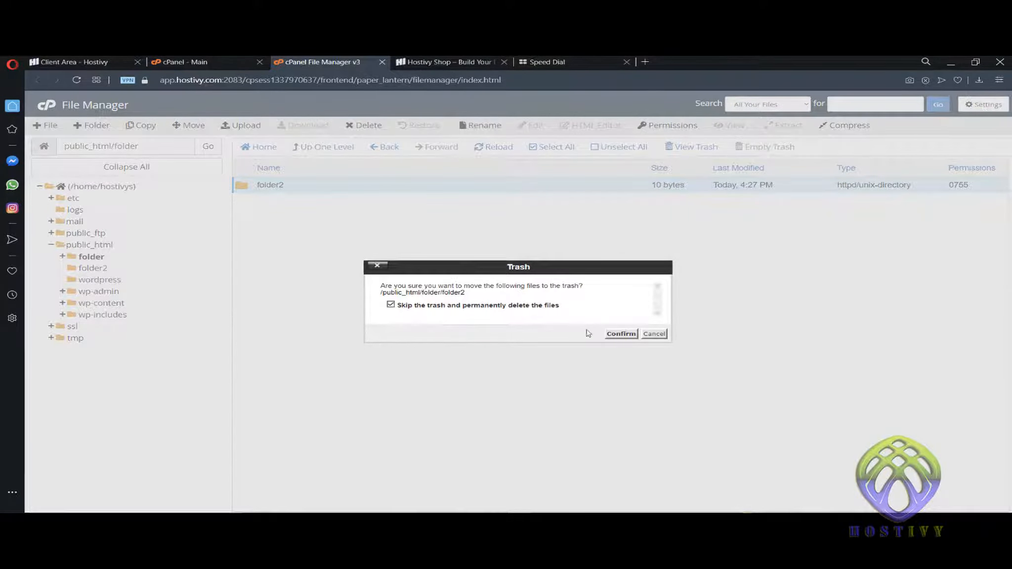
{"action": "left_click", "coordinate": [618, 335]}
{"action": "left_click", "coordinate": [319, 147]}
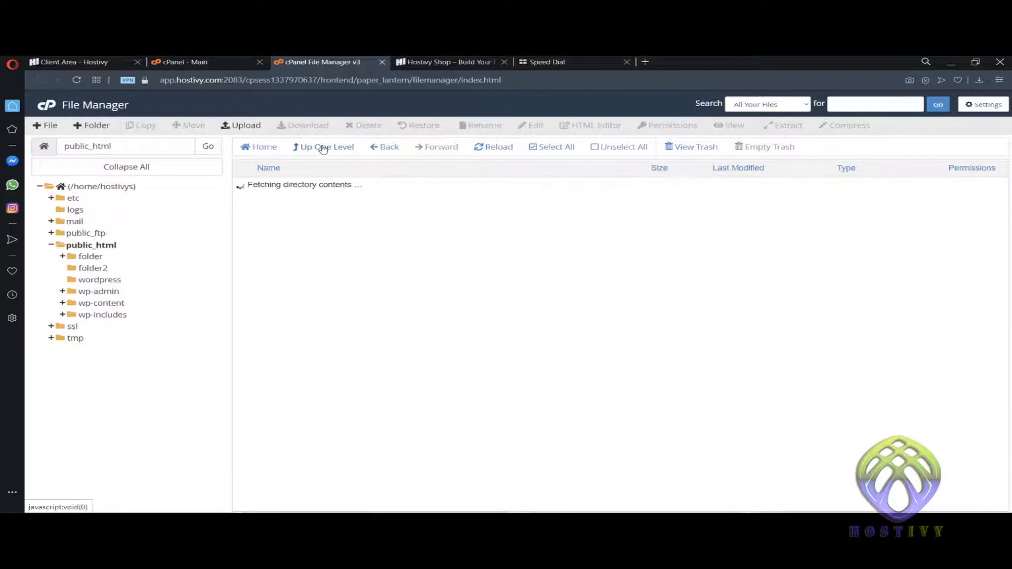
{"action": "left_click", "coordinate": [260, 201]}
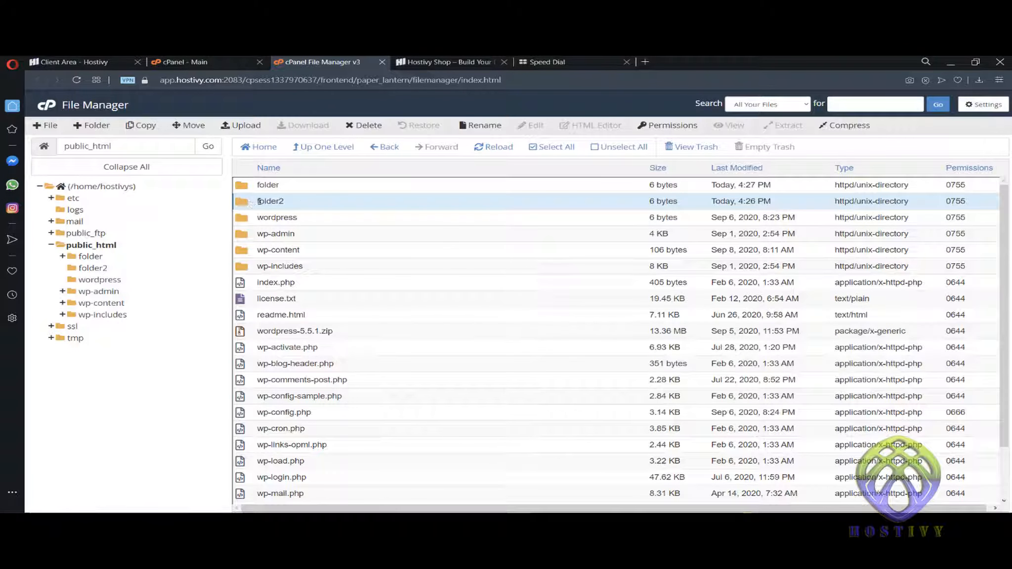
- Move folder2 to /public_html/folder and check it arrived there
{"action": "right_click", "coordinate": [253, 200]}
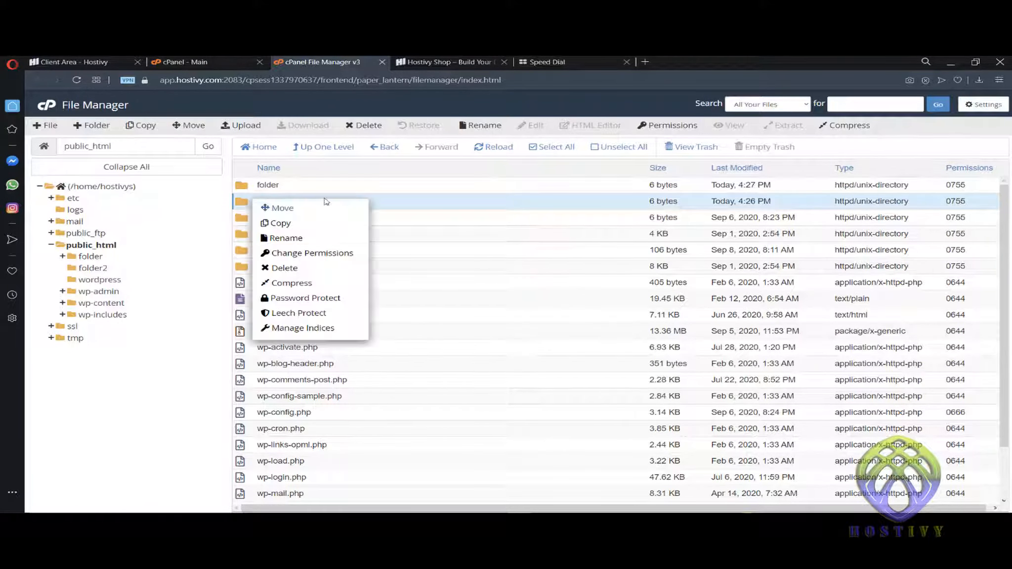
{"action": "left_click", "coordinate": [318, 211]}
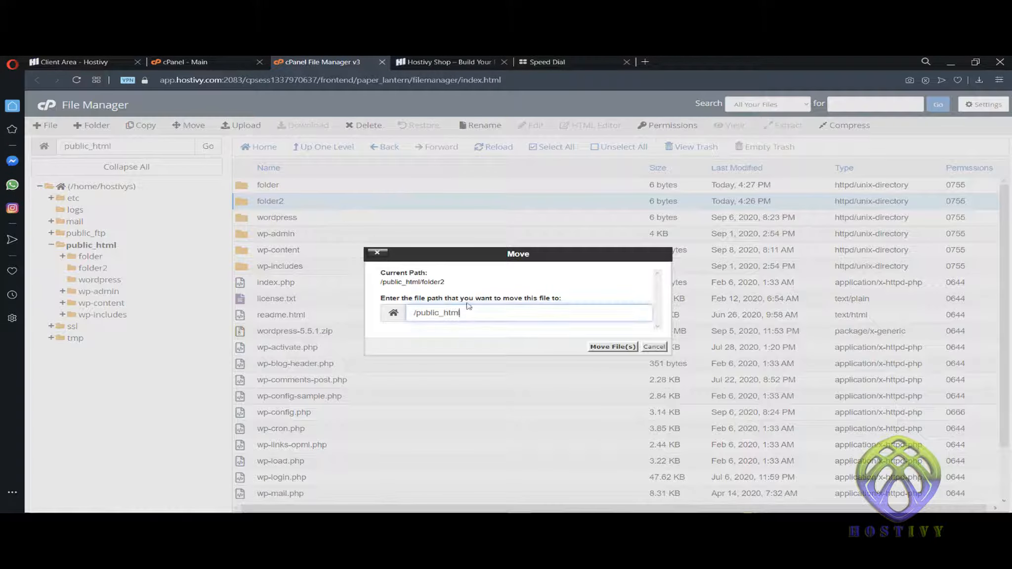
{"action": "type", "text": "/folder"}
{"action": "left_click", "coordinate": [613, 346]}
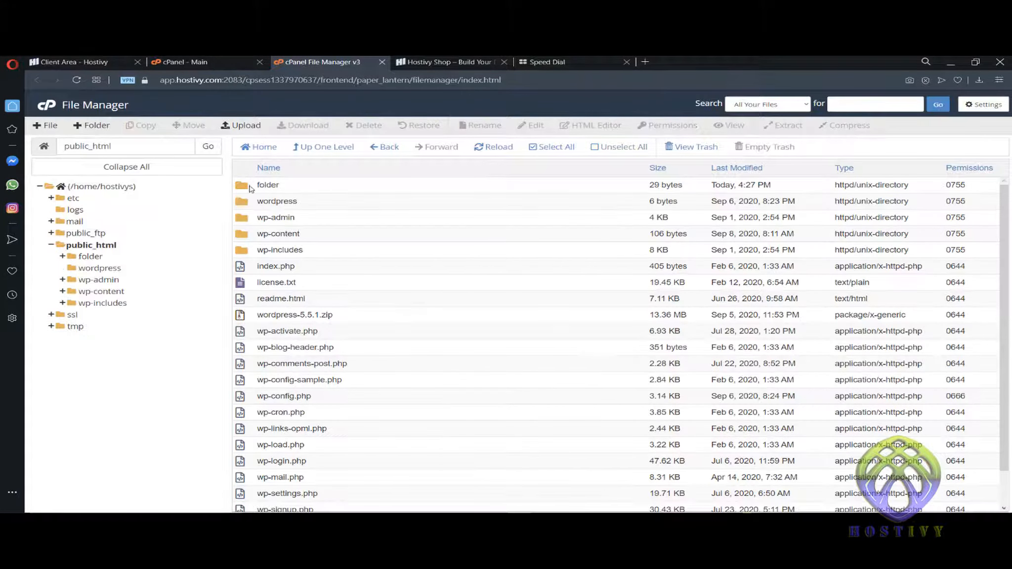
{"action": "double_click", "coordinate": [248, 186]}
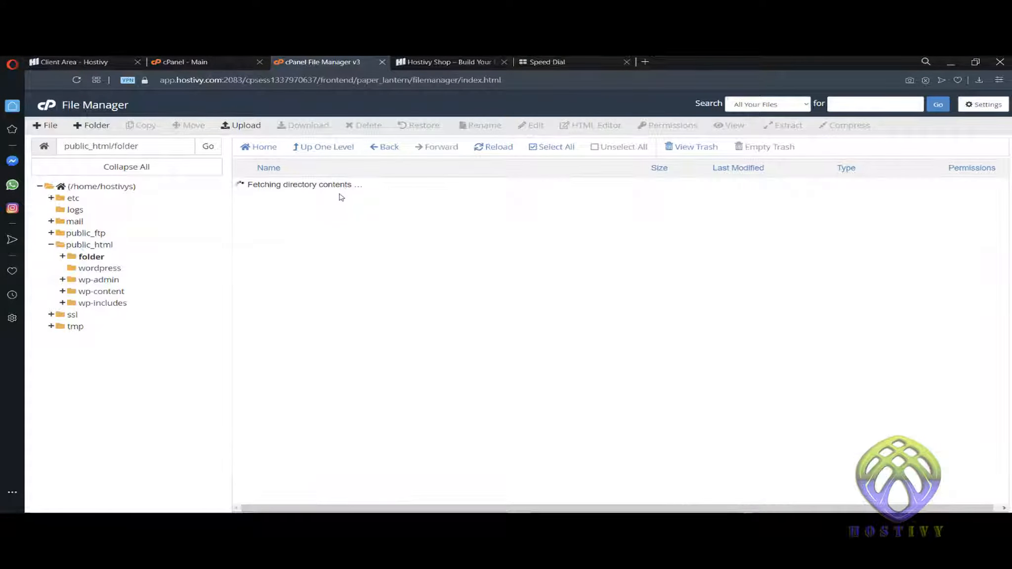
{"action": "left_click", "coordinate": [326, 146]}
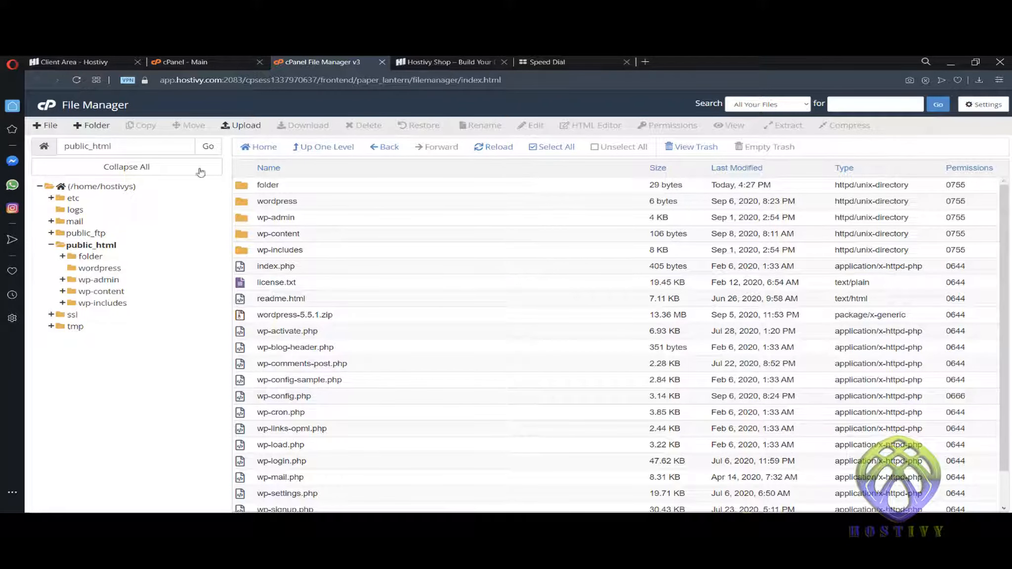
- Create a fresh folder named folder2 in public_html
{"action": "left_click", "coordinate": [90, 127]}
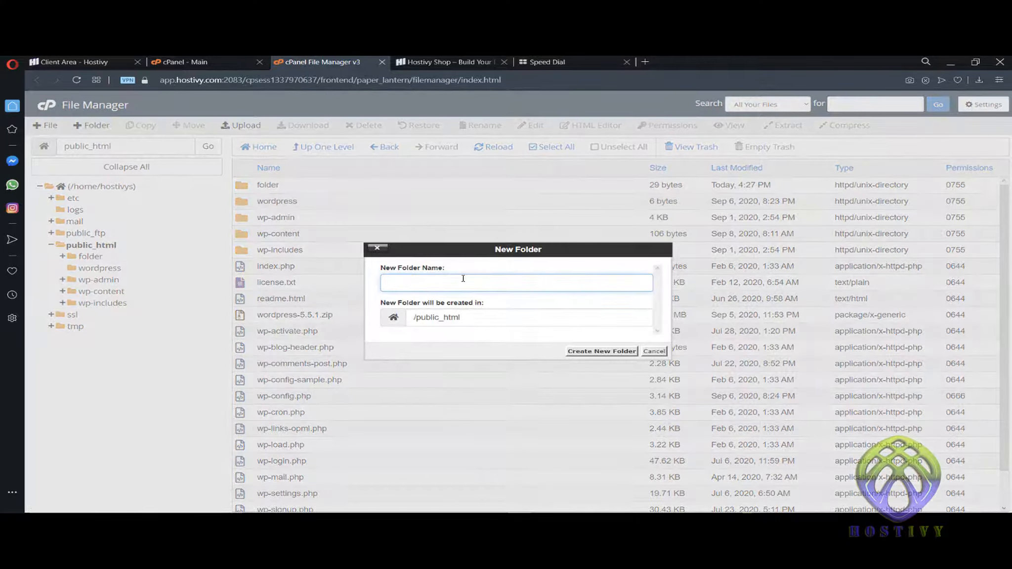
{"action": "type", "text": "folder2"}
{"action": "key", "text": "Return"}
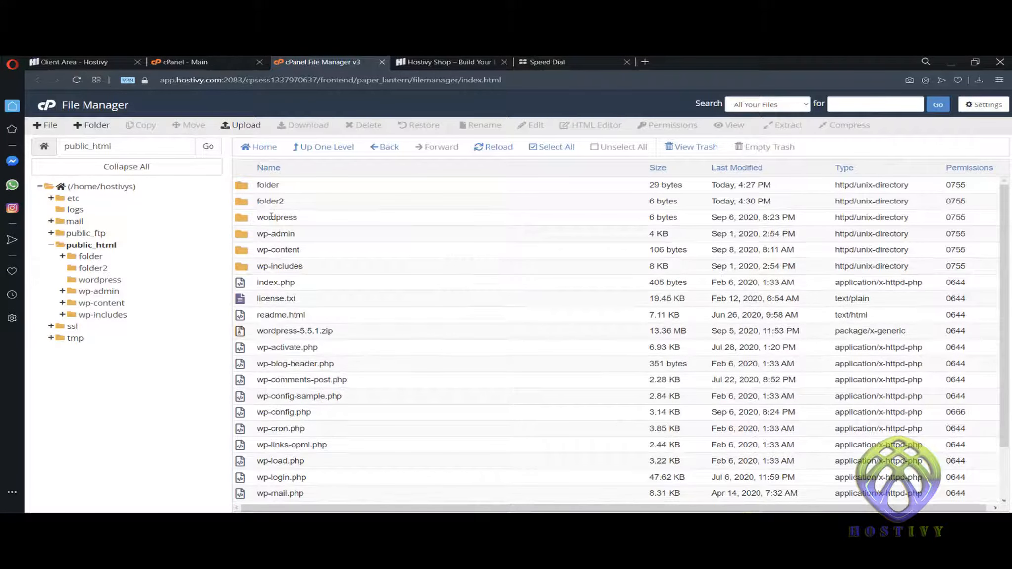
- Drag folder2 onto folder and verify it landed inside
{"action": "left_click", "coordinate": [245, 206]}
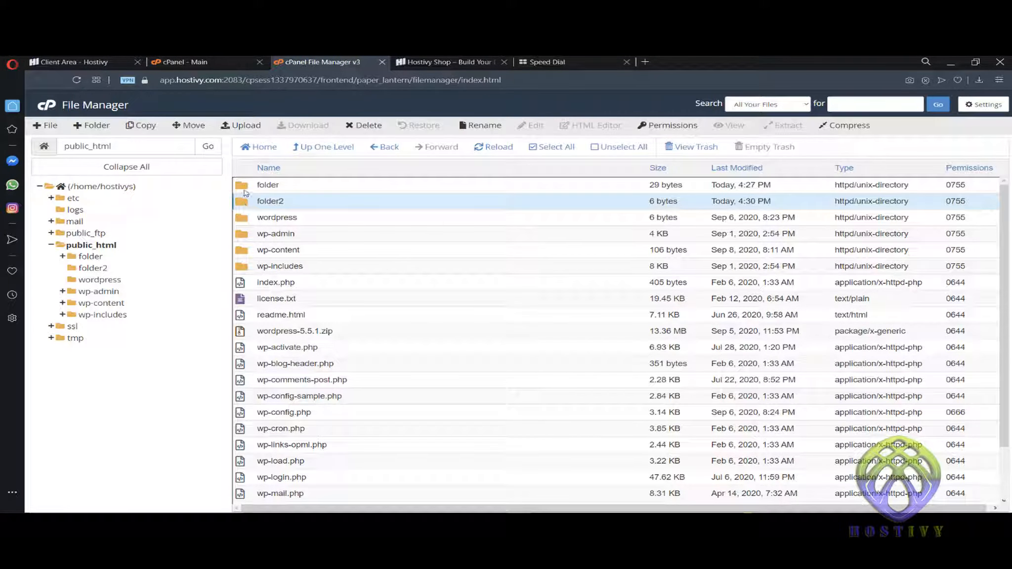
{"action": "left_click_drag", "start_coordinate": [245, 205], "coordinate": [246, 187]}
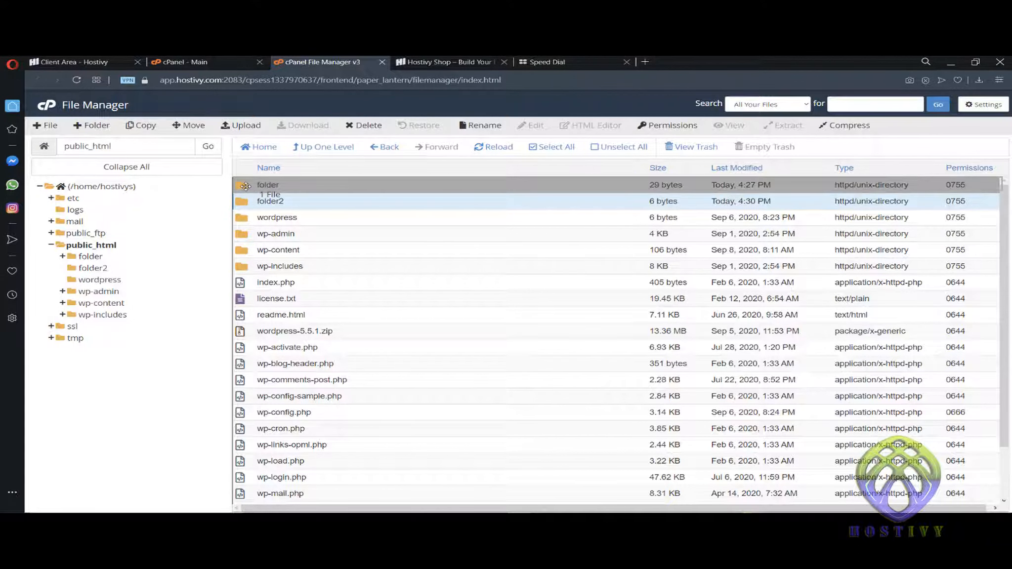
{"action": "double_click", "coordinate": [246, 188]}
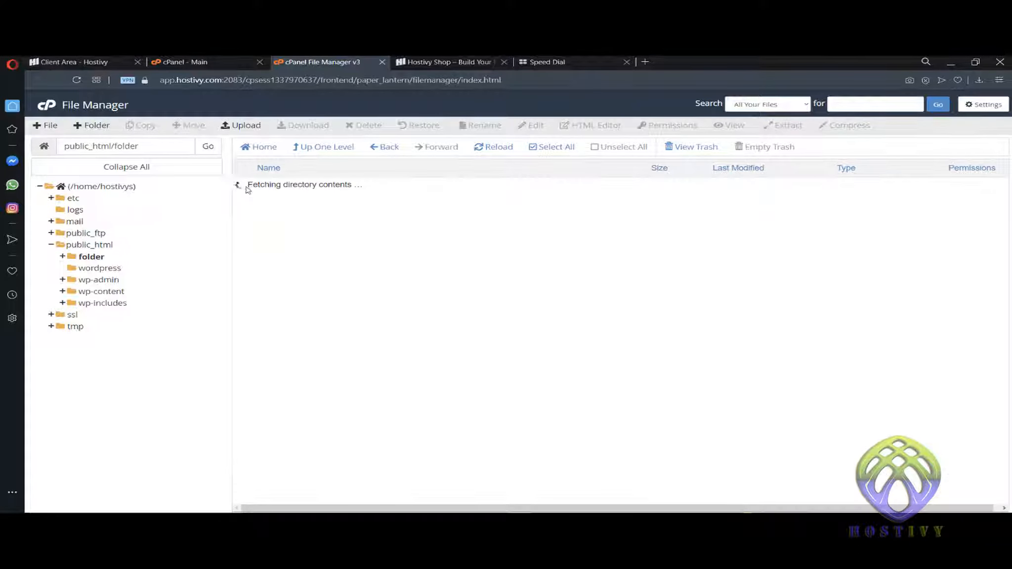
{"action": "left_click", "coordinate": [310, 148]}
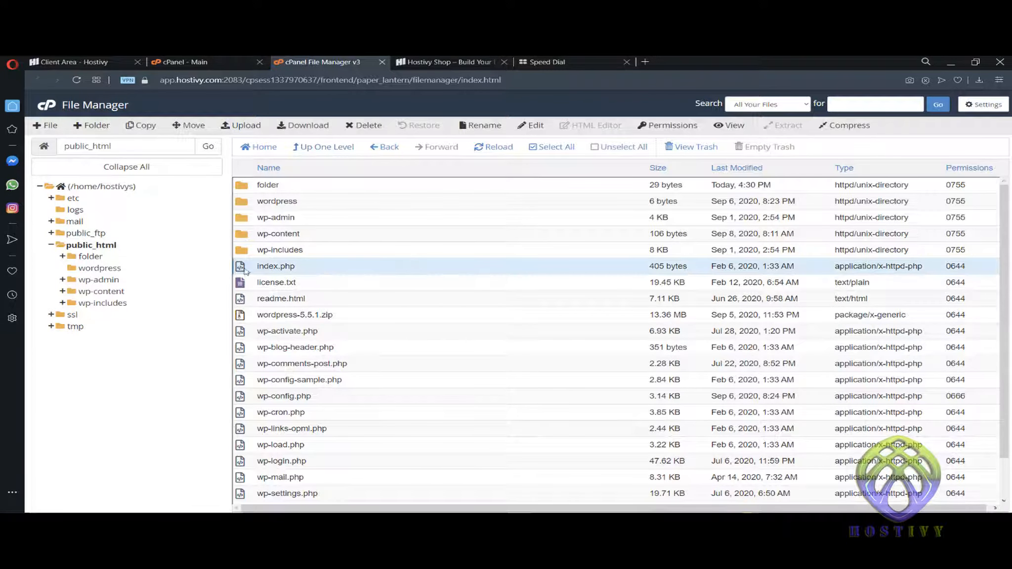
- Drag wordpress-5.5.1.zip into folder and verify it sits beside folder2
{"action": "left_click", "coordinate": [274, 319]}
{"action": "left_click", "coordinate": [241, 319]}
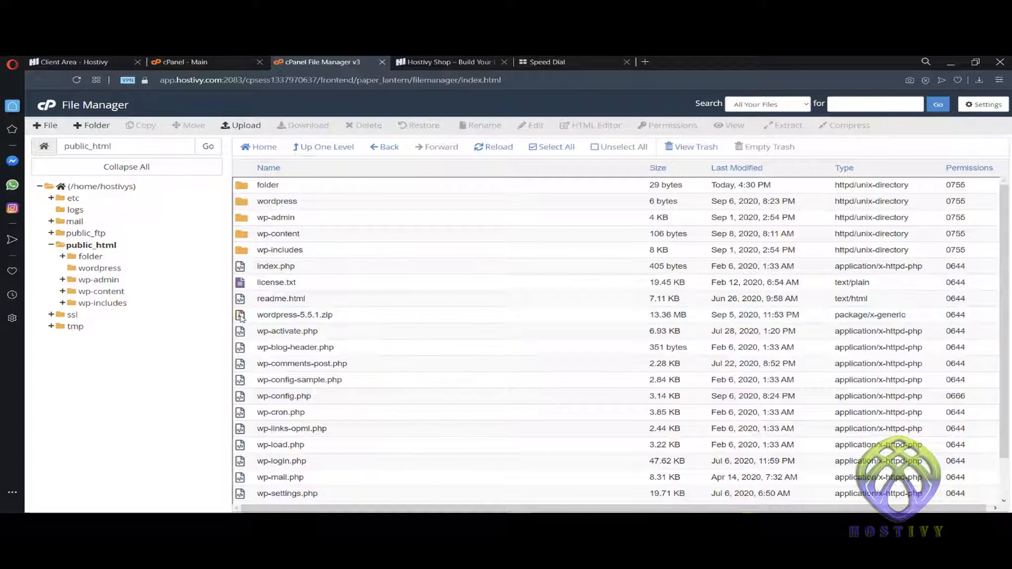
{"action": "left_click_drag", "start_coordinate": [241, 318], "coordinate": [249, 190]}
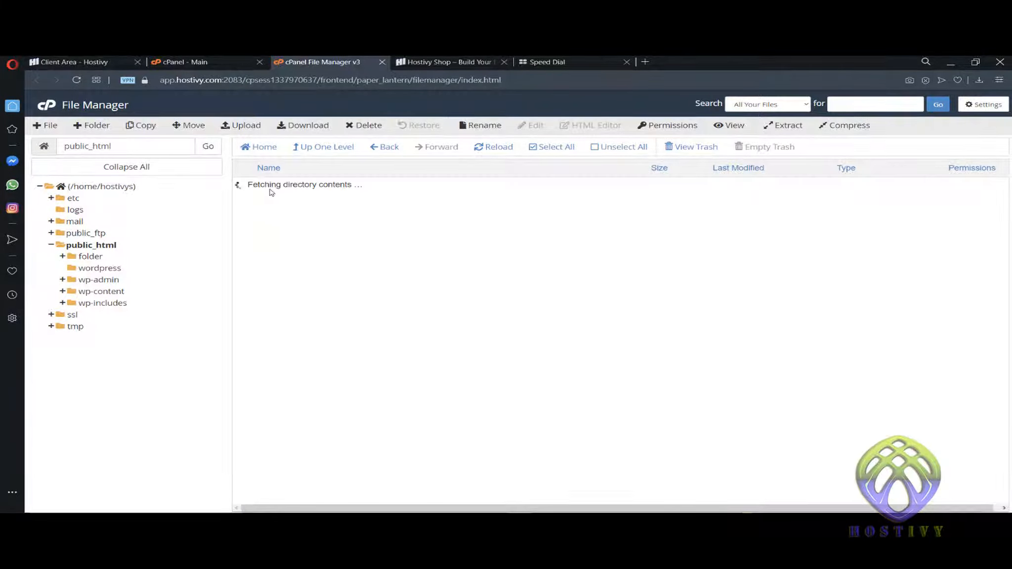
{"action": "double_click", "coordinate": [248, 188]}
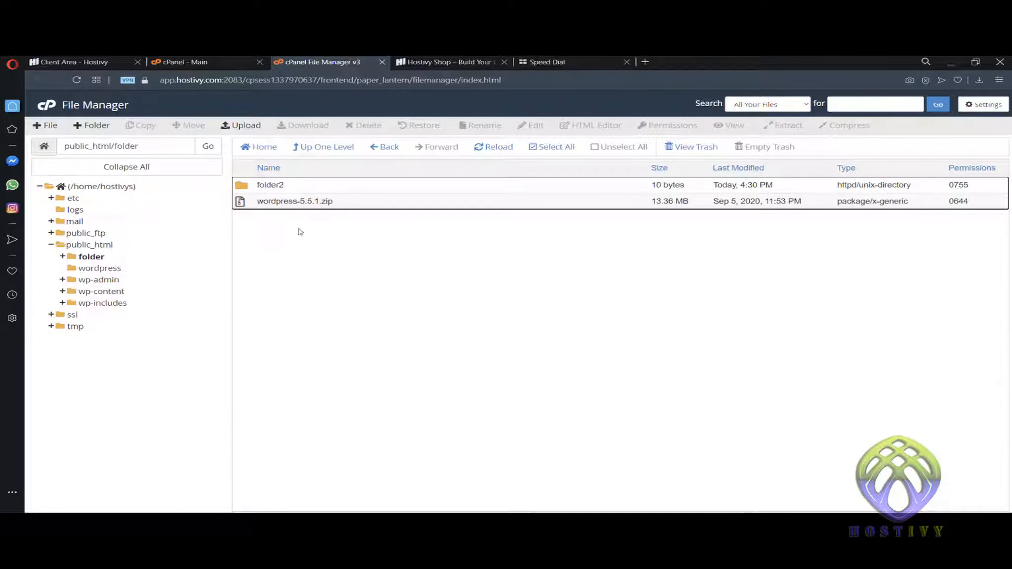
{"action": "left_click", "coordinate": [255, 206]}
{"action": "left_click", "coordinate": [321, 147]}
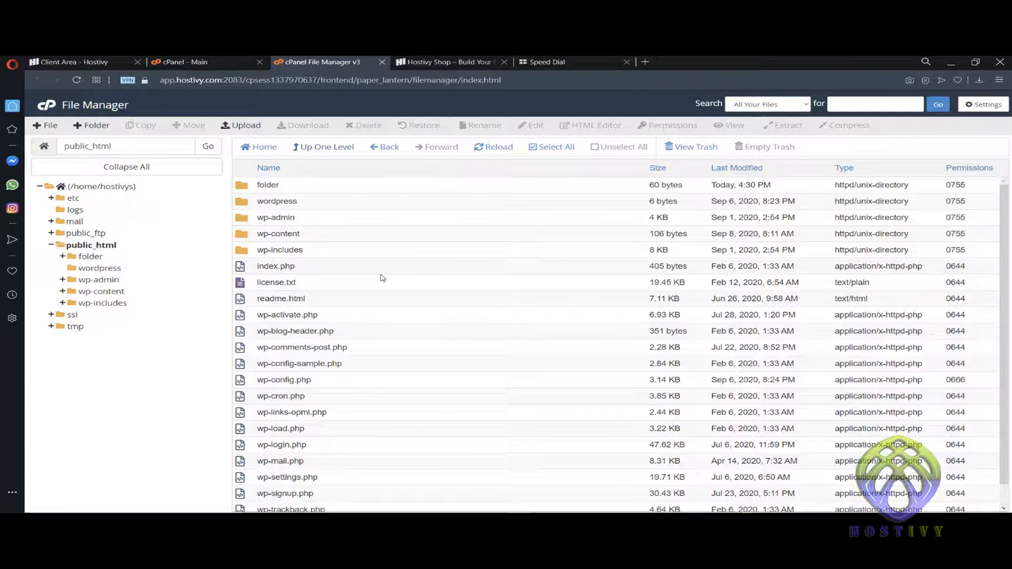
- Open index.php in the code editor and save it with 'test' added on line 18
{"action": "scroll", "coordinate": [344, 326], "scroll_direction": "down", "scroll_amount": 1}
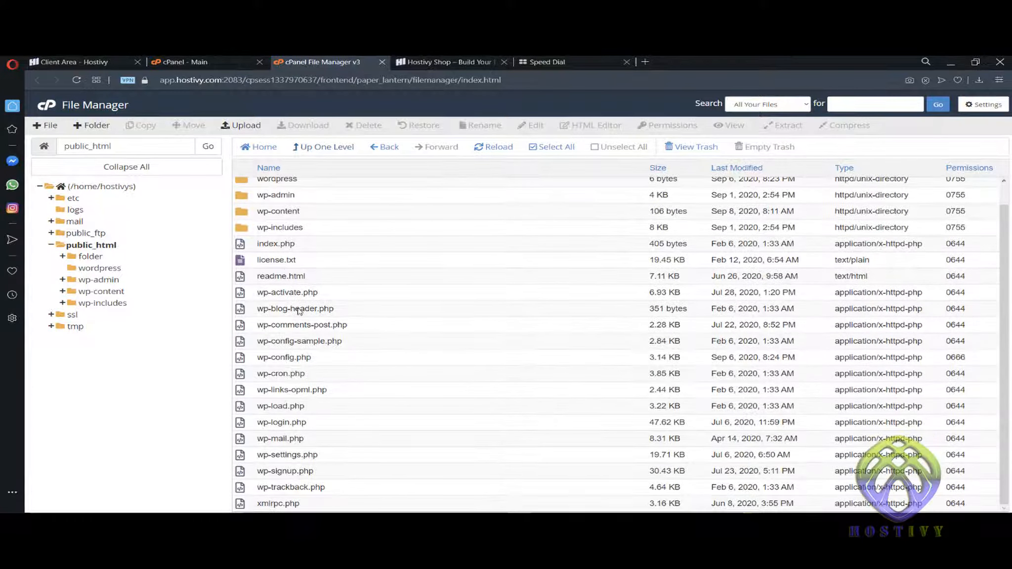
{"action": "right_click", "coordinate": [245, 250]}
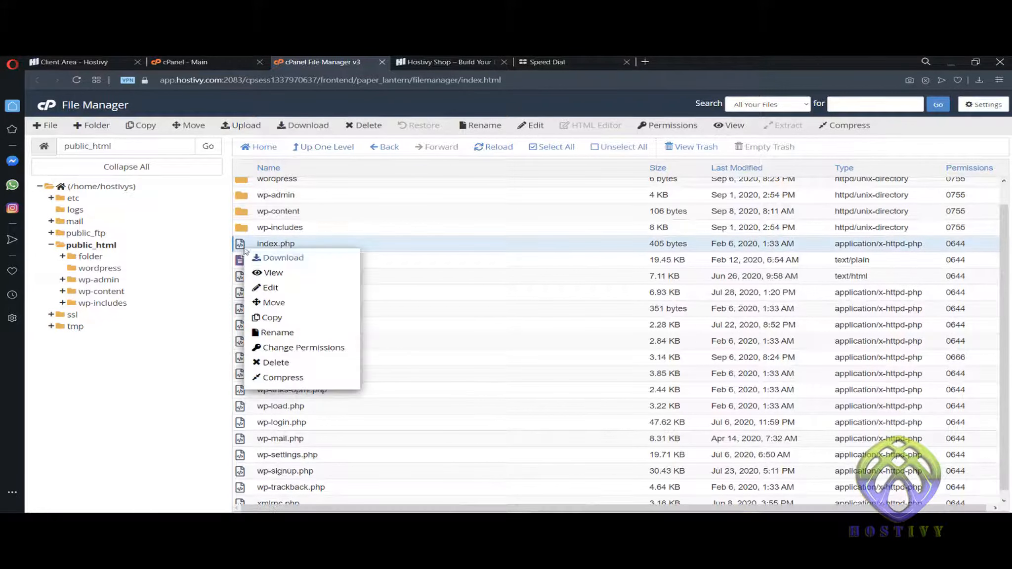
{"action": "left_click", "coordinate": [317, 294]}
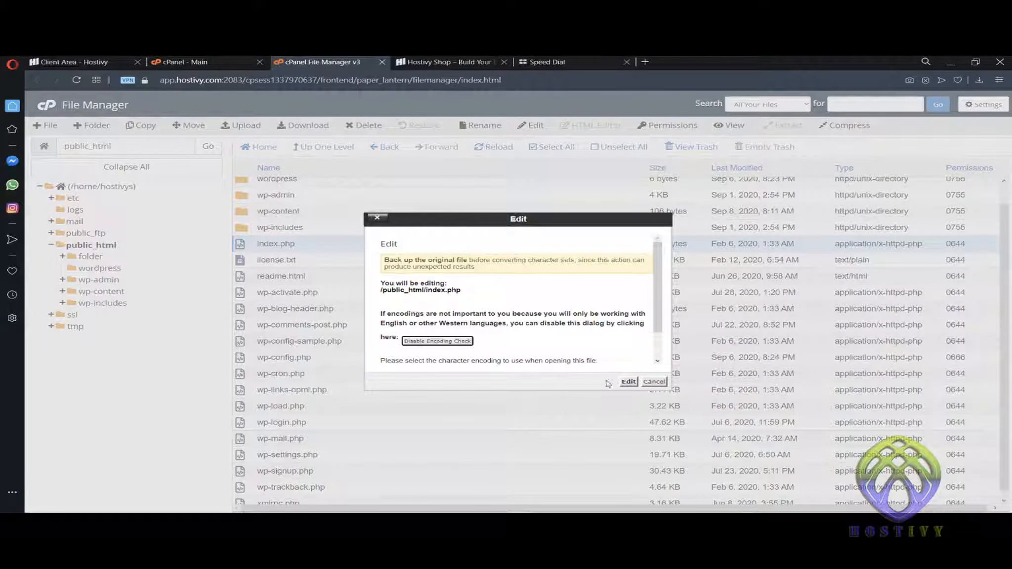
{"action": "left_click", "coordinate": [628, 382]}
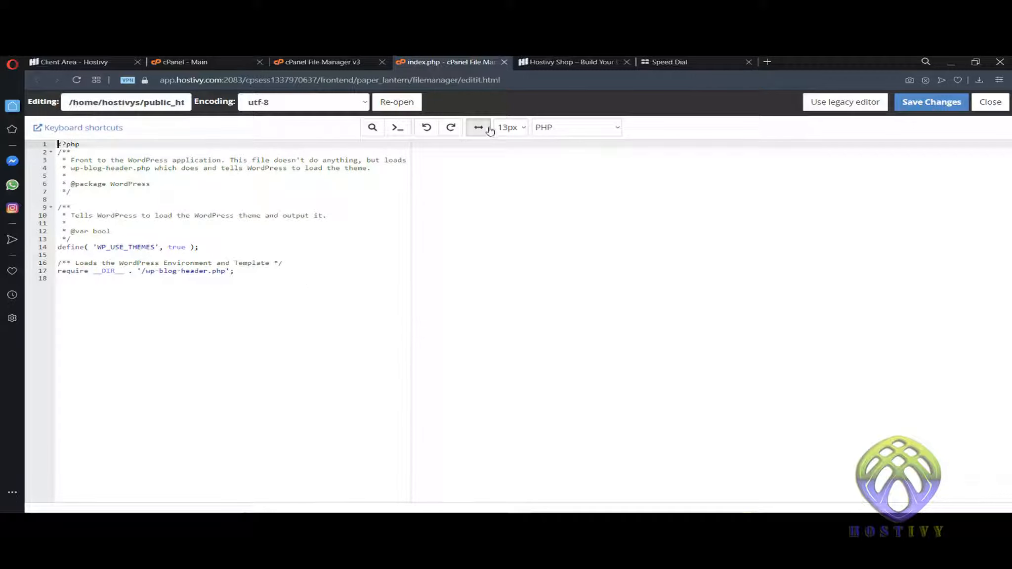
{"action": "left_click", "coordinate": [331, 296]}
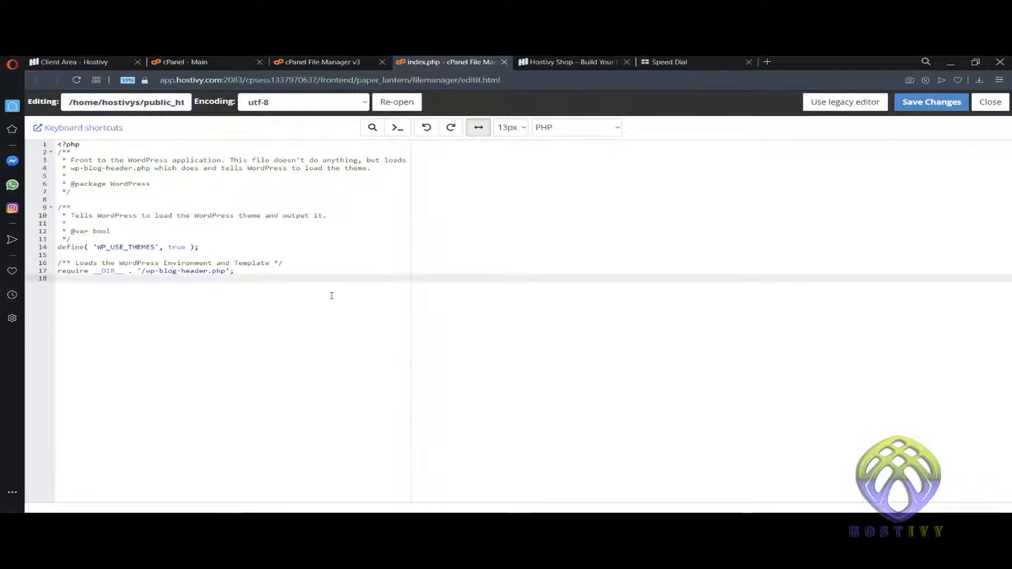
{"action": "type", "text": "test"}
{"action": "left_click", "coordinate": [931, 102]}
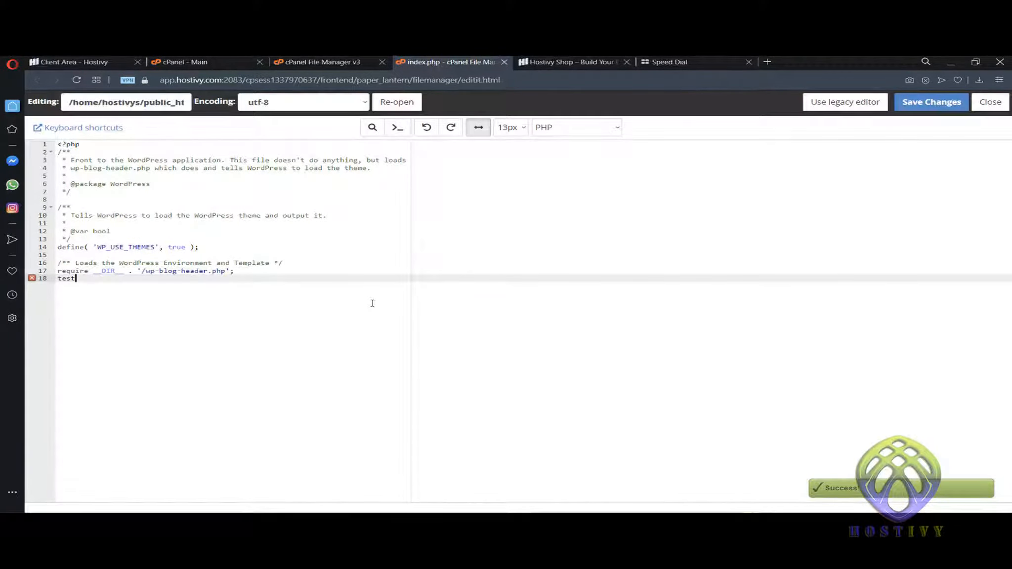
- Remove the test line, save index.php's original content, and close the editor
{"action": "key", "text": "BackSpace"}
{"action": "key", "text": "BackSpace"}
{"action": "key", "text": "BackSpace"}
{"action": "key", "text": "BackSpace"}
{"action": "left_click", "coordinate": [903, 109]}
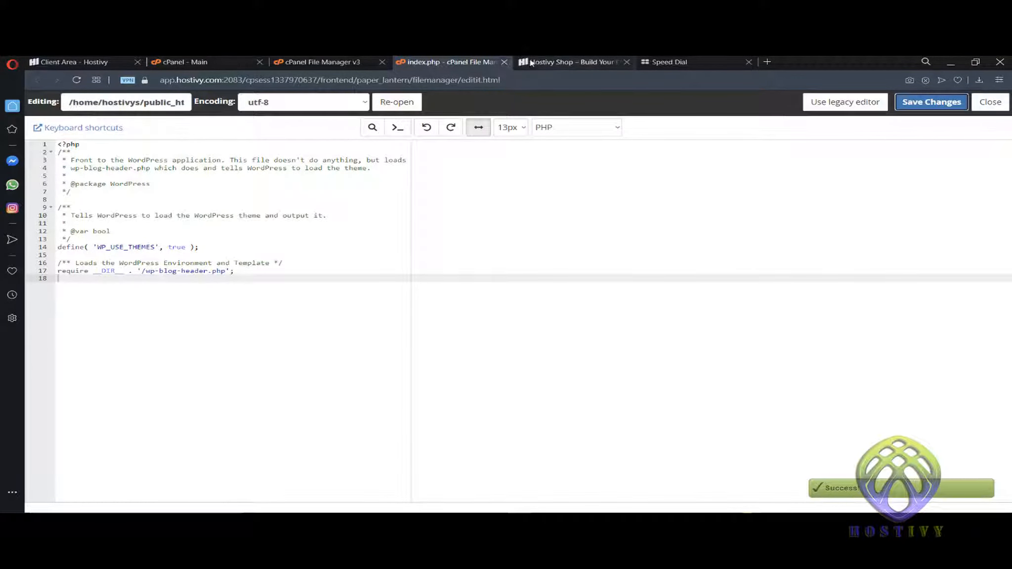
{"action": "left_click", "coordinate": [504, 62]}
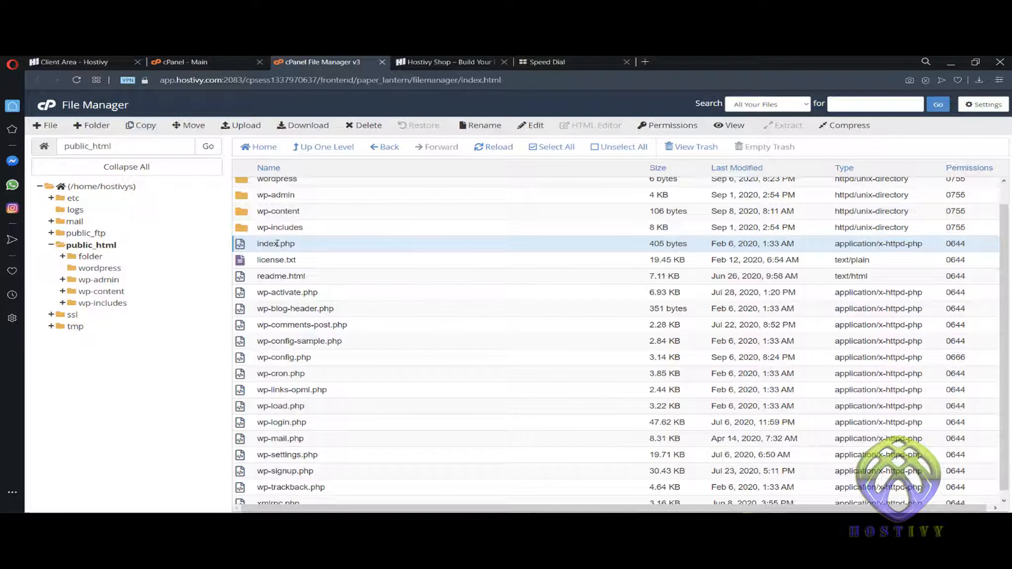
- Open the folder directory and bring up permissions for wordpress-5.5.1.zip
{"action": "scroll", "coordinate": [312, 259], "scroll_direction": "up", "scroll_amount": 1}
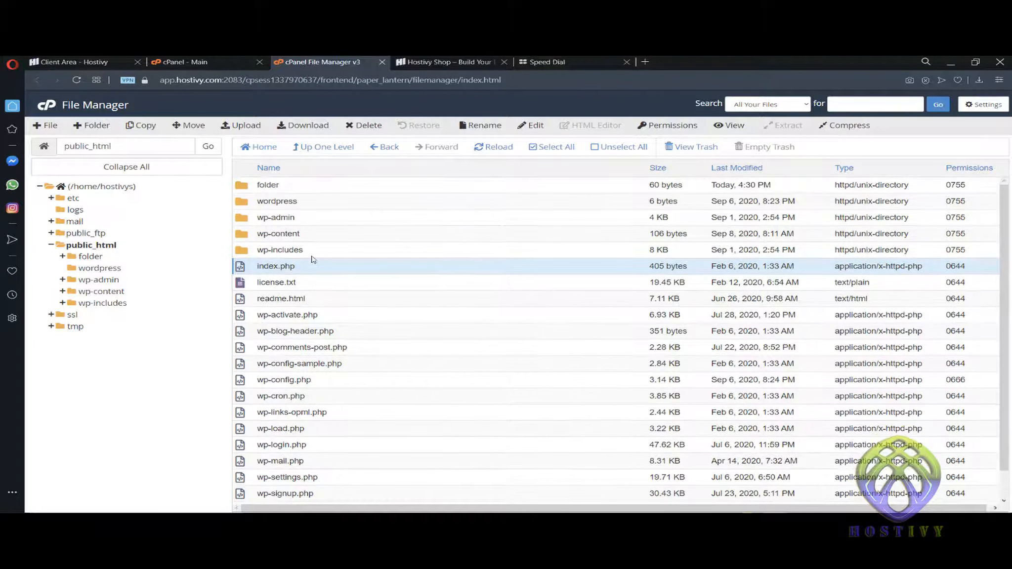
{"action": "double_click", "coordinate": [254, 188]}
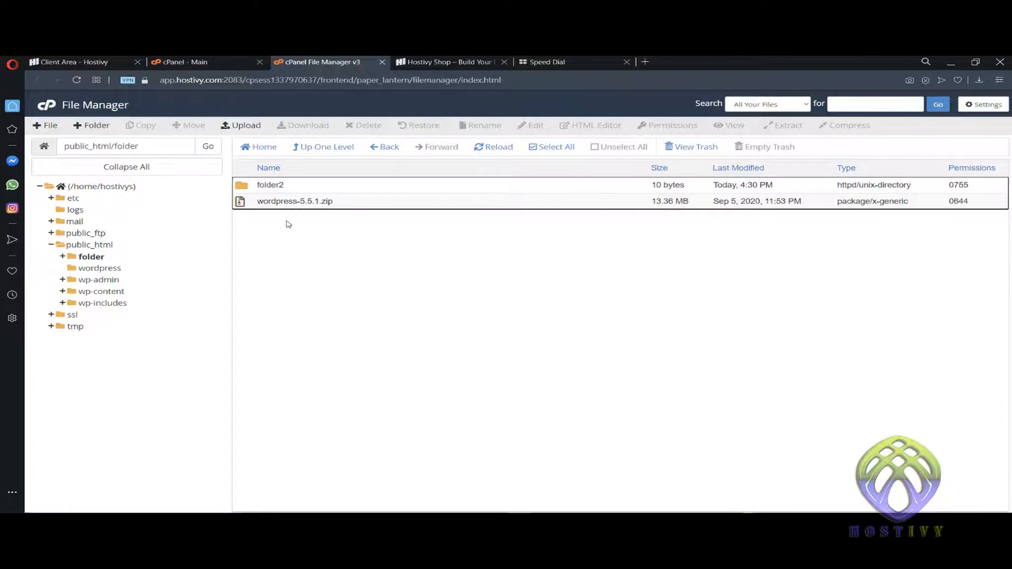
{"action": "right_click", "coordinate": [249, 203]}
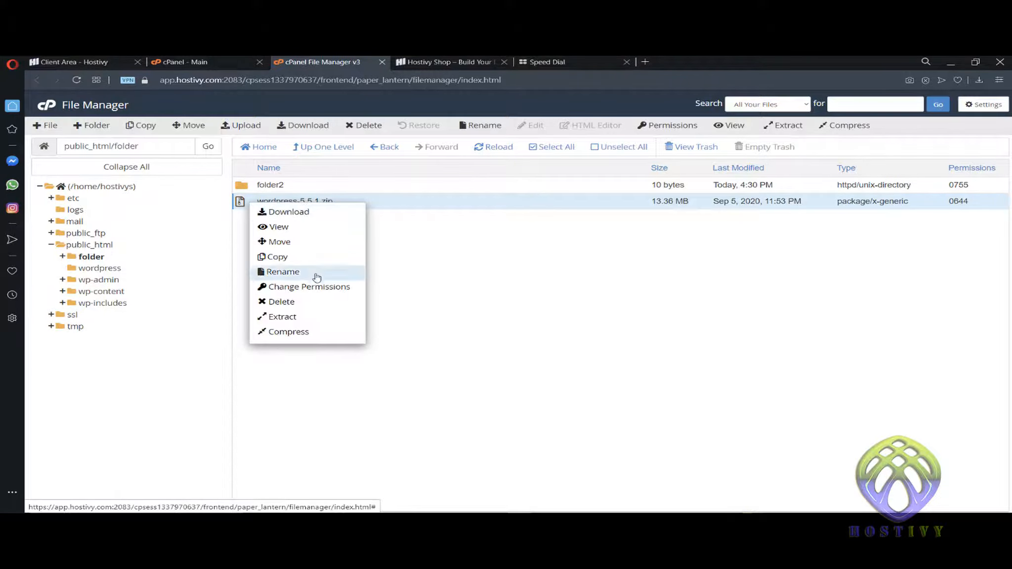
{"action": "left_click", "coordinate": [320, 287]}
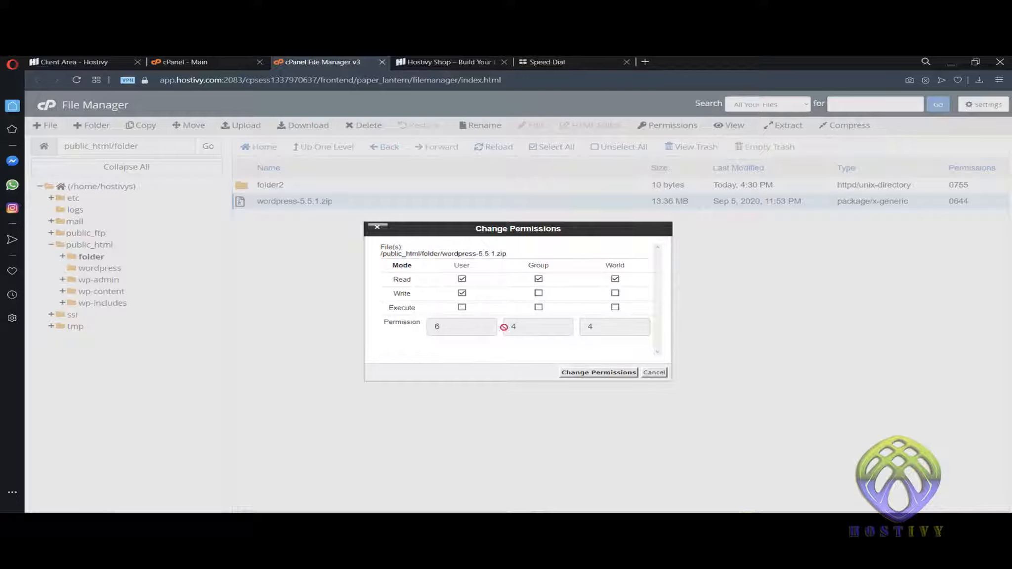
- Tick extra owner, group and world permissions, then cancel, leaving the zip at 0644
{"action": "left_click", "coordinate": [463, 308]}
{"action": "left_click", "coordinate": [539, 309]}
{"action": "left_click", "coordinate": [615, 307]}
{"action": "left_click", "coordinate": [539, 294]}
{"action": "left_click", "coordinate": [654, 372]}
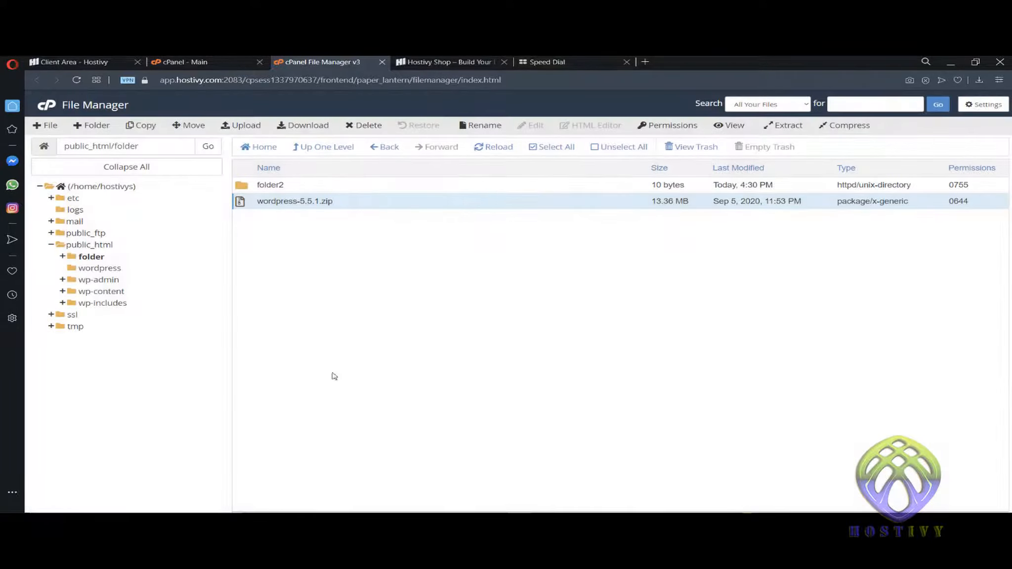
- Tick group and world write on folder2's permissions, then cancel, keeping 0755
{"action": "left_click", "coordinate": [258, 187]}
{"action": "right_click", "coordinate": [259, 187]}
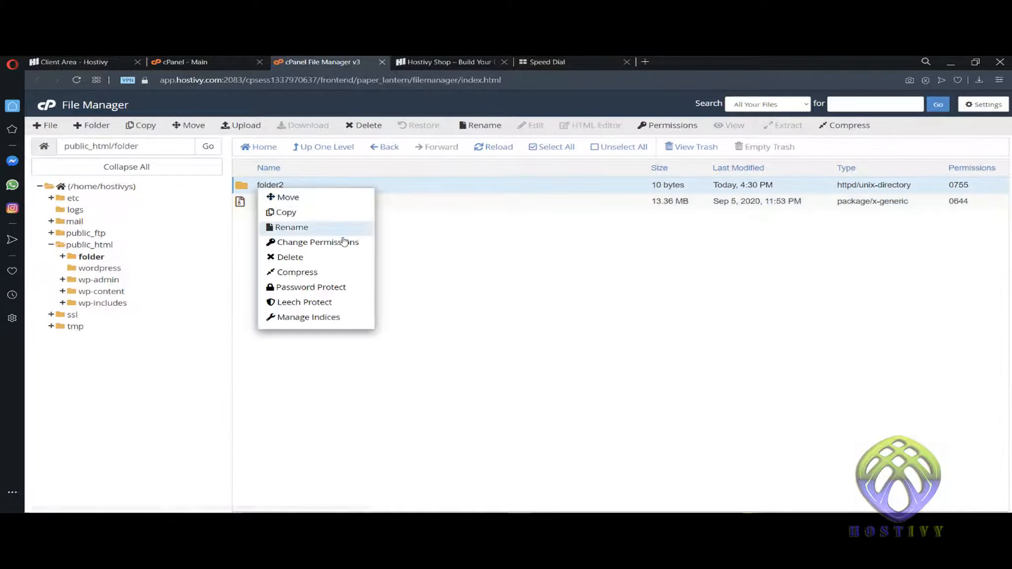
{"action": "left_click", "coordinate": [336, 240]}
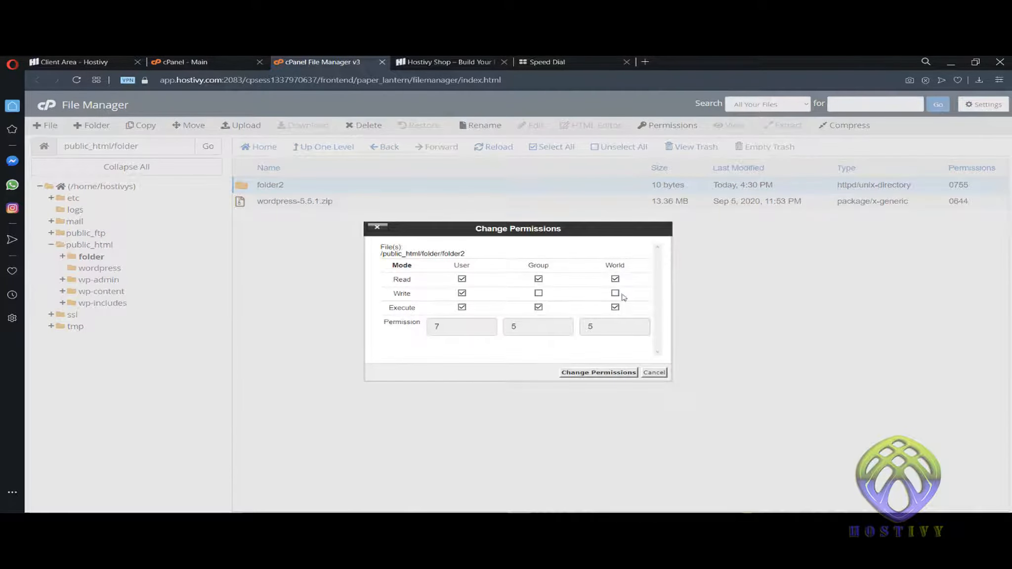
{"action": "left_click", "coordinate": [538, 294]}
{"action": "left_click", "coordinate": [615, 293]}
{"action": "left_click", "coordinate": [653, 372]}
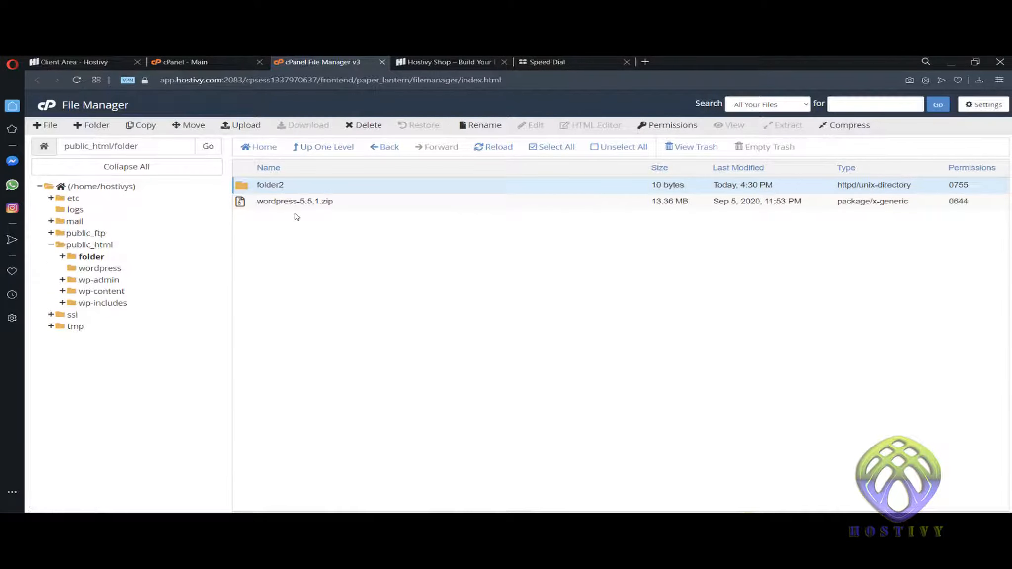
- Permanently delete wordpress-5.5.1.zip, skipping the trash
{"action": "left_click", "coordinate": [250, 205]}
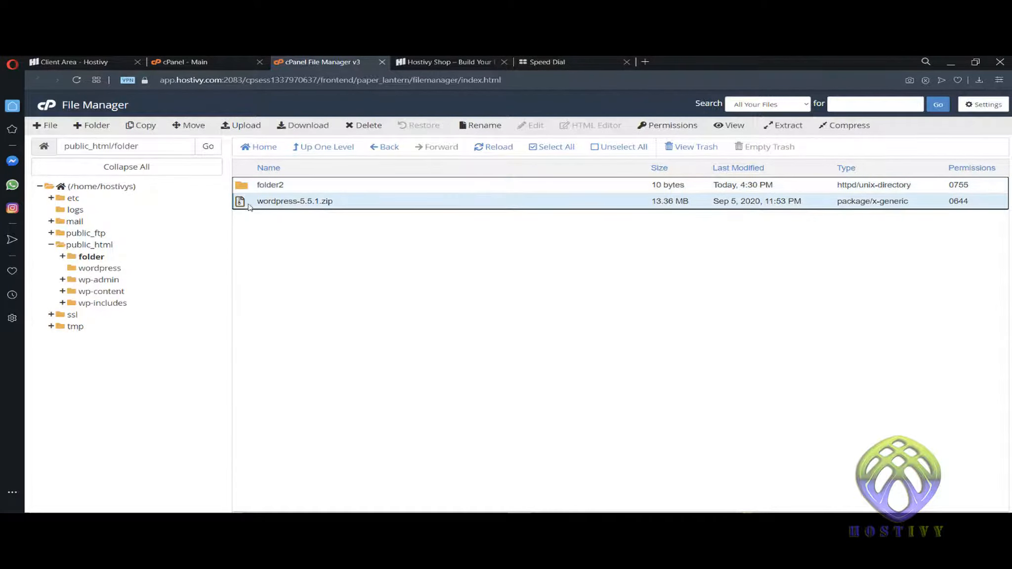
{"action": "right_click", "coordinate": [259, 203]}
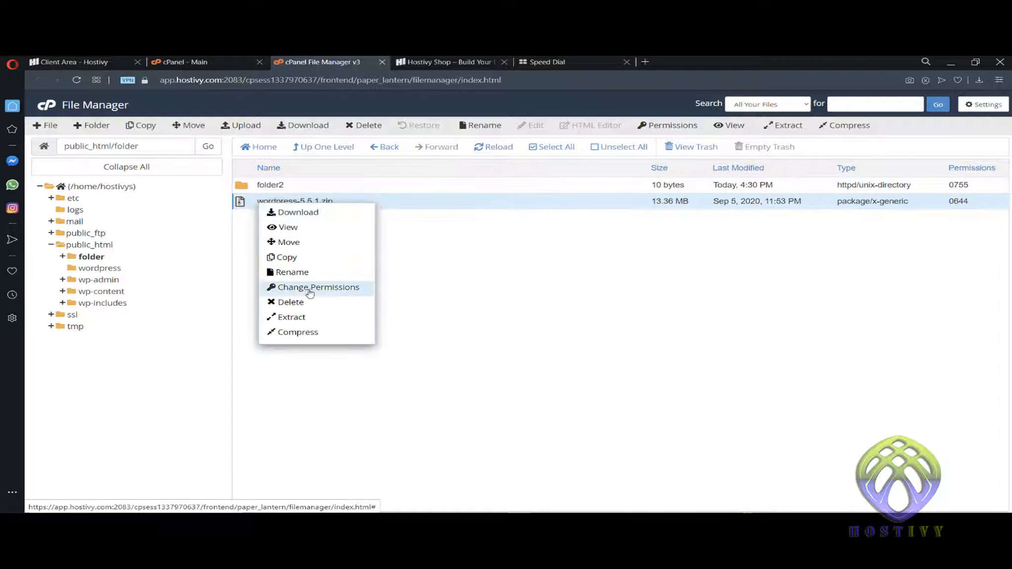
{"action": "left_click", "coordinate": [334, 302]}
{"action": "left_click", "coordinate": [409, 303]}
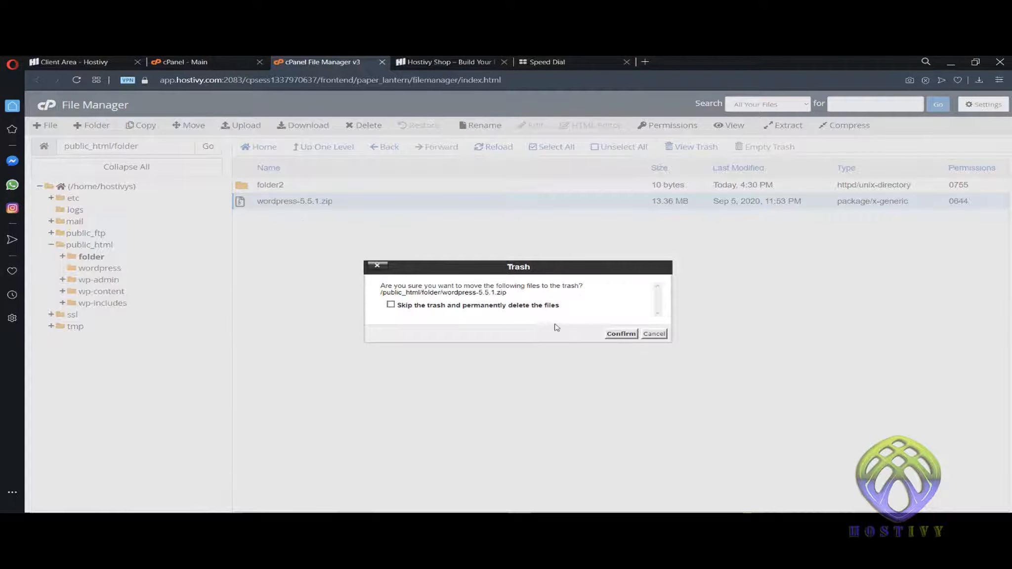
{"action": "left_click", "coordinate": [623, 334]}
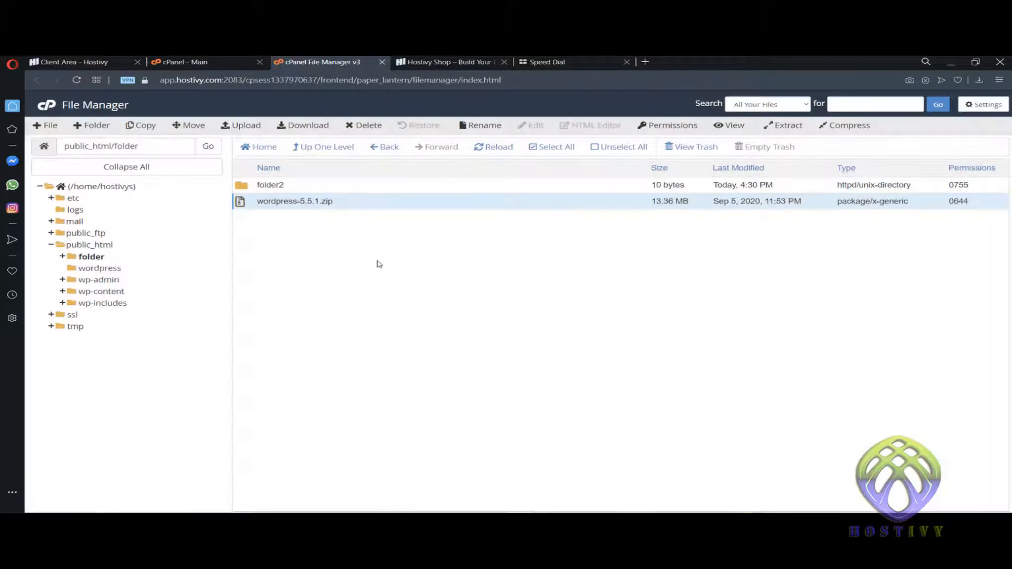
- Create an empty file named file1 in public_html/folder
{"action": "left_click", "coordinate": [45, 125]}
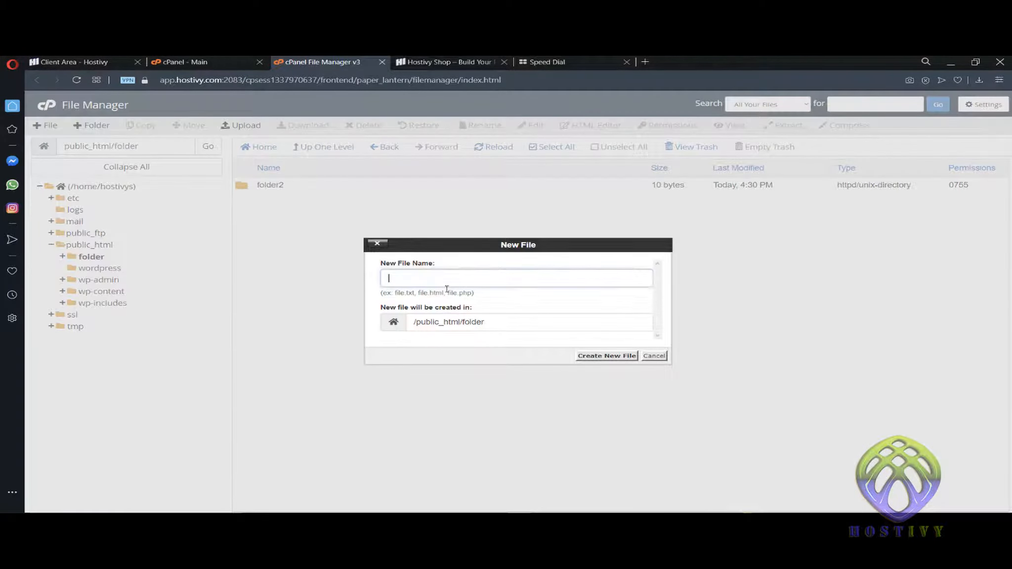
{"action": "type", "text": "file1"}
{"action": "key", "text": "Return"}
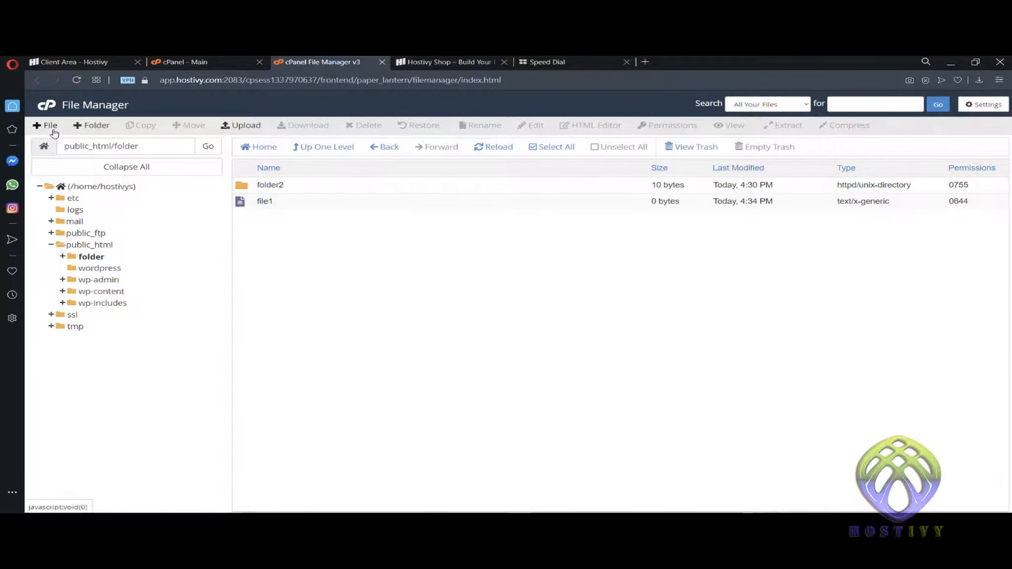
- Create a second empty file named file2, then select folder2, file1 and file2 together
{"action": "left_click", "coordinate": [54, 131]}
{"action": "type", "text": "file2"}
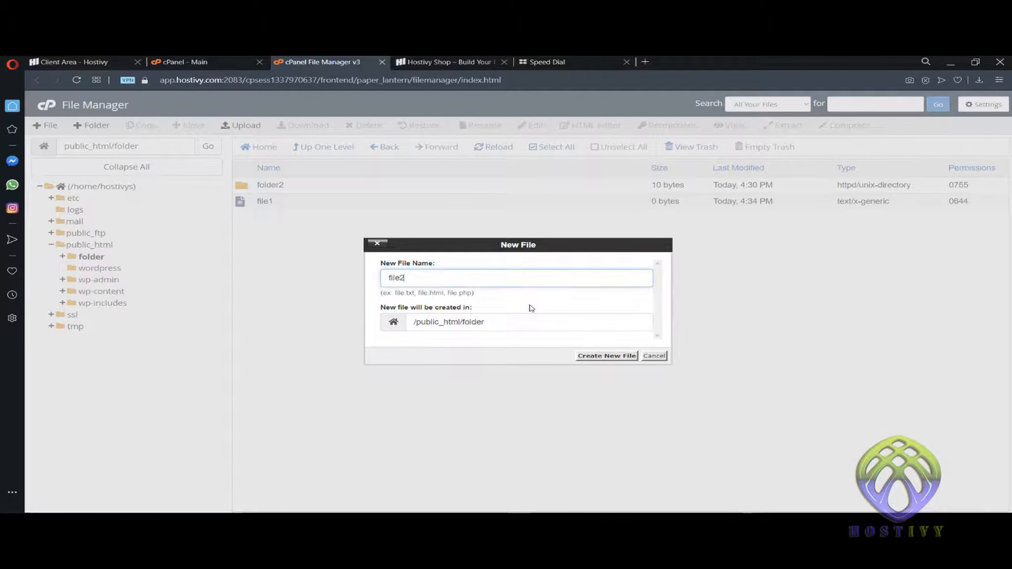
{"action": "key", "text": "Return"}
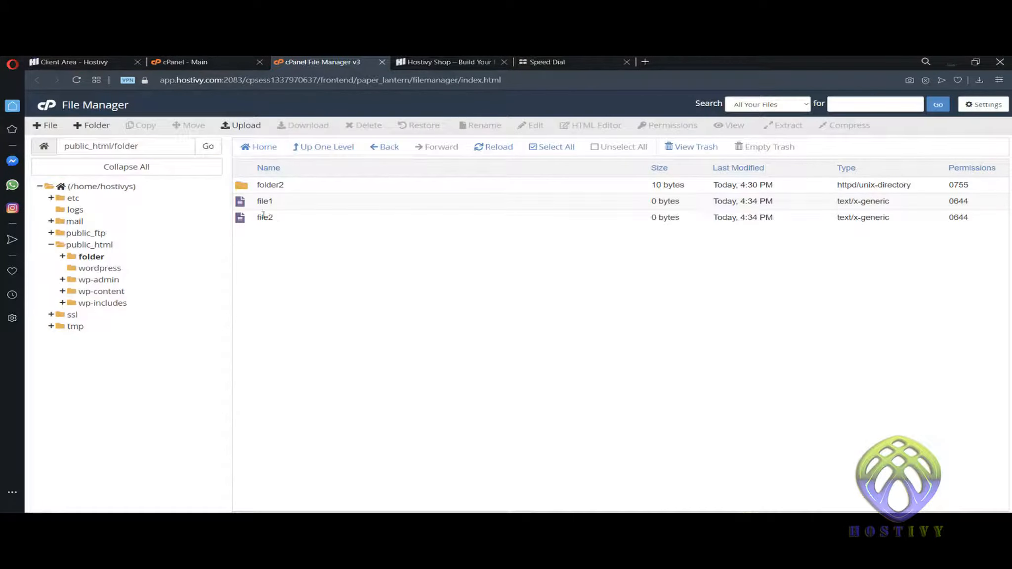
{"action": "left_click_drag", "start_coordinate": [250, 188], "coordinate": [259, 217]}
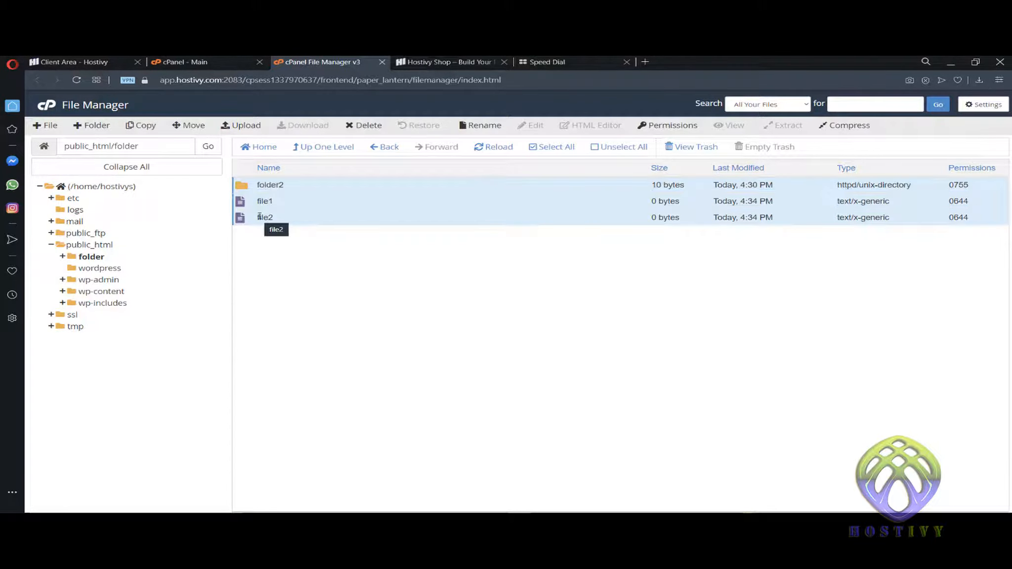
{"action": "right_click", "coordinate": [259, 216]}
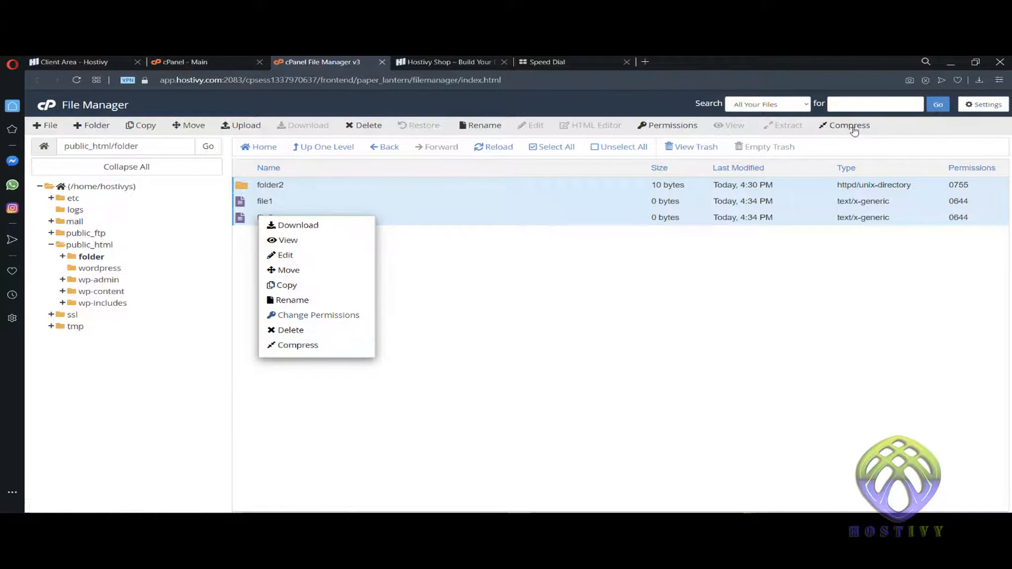
- Compress folder2, file1 and file2 into a Zip archive named folder2.zip
{"action": "left_click", "coordinate": [297, 344]}
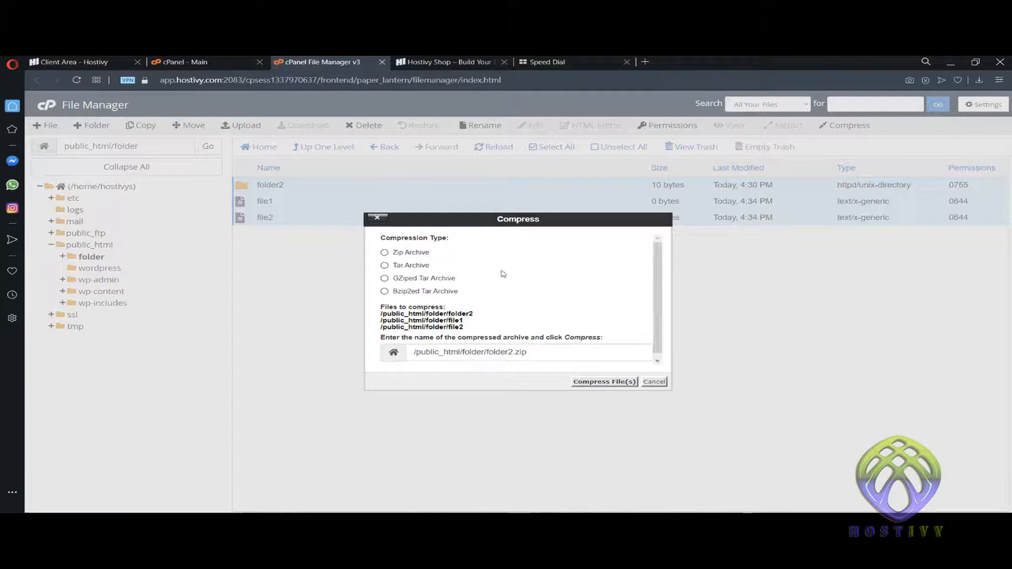
{"action": "left_click", "coordinate": [387, 253]}
{"action": "left_click_drag", "start_coordinate": [489, 353], "coordinate": [534, 353]}
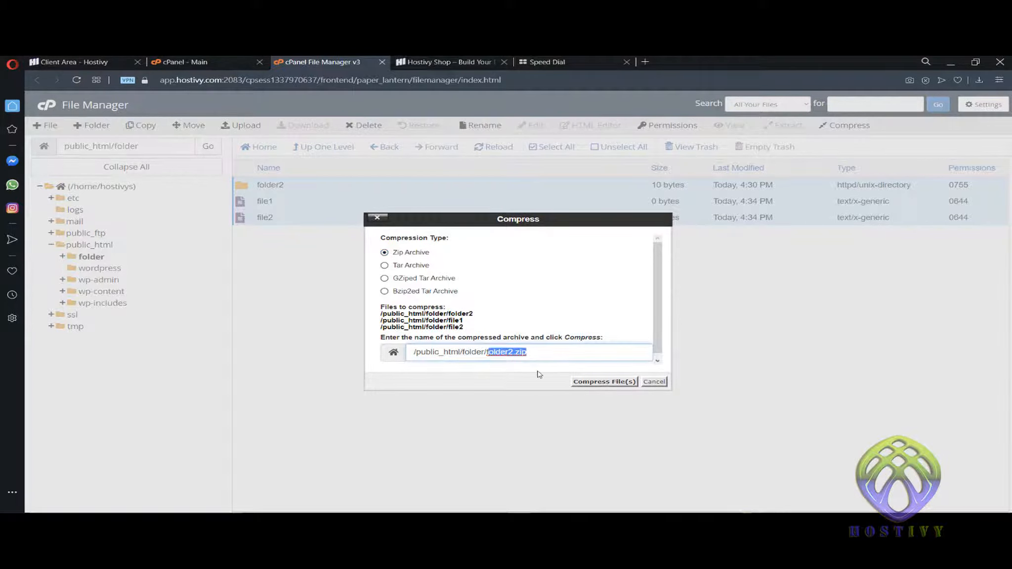
{"action": "left_click", "coordinate": [538, 351]}
{"action": "left_click", "coordinate": [577, 381]}
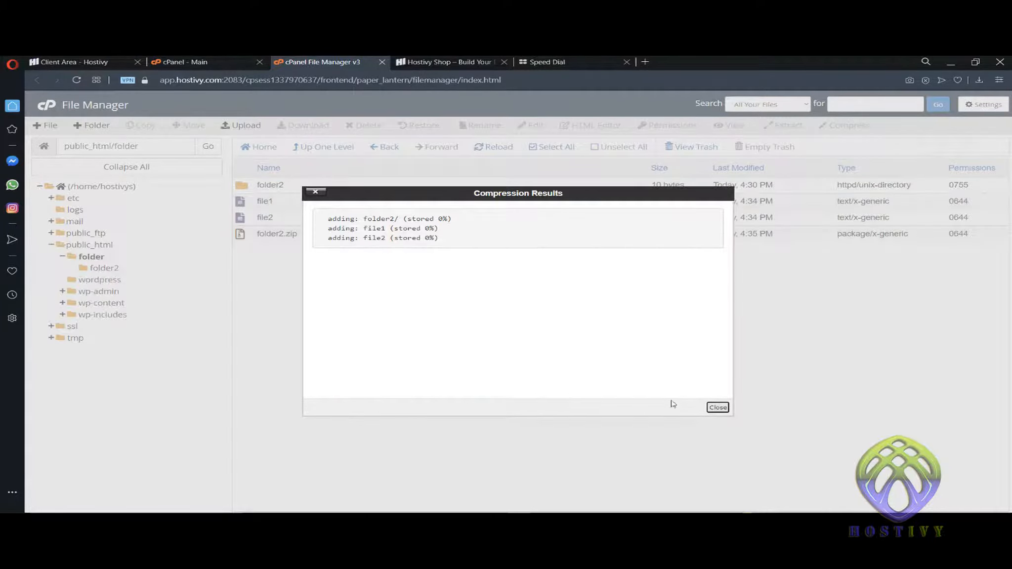
{"action": "left_click", "coordinate": [717, 407]}
- Delete the original folder2, file1 and file2, leaving only folder2.zip
{"action": "left_click", "coordinate": [254, 220]}
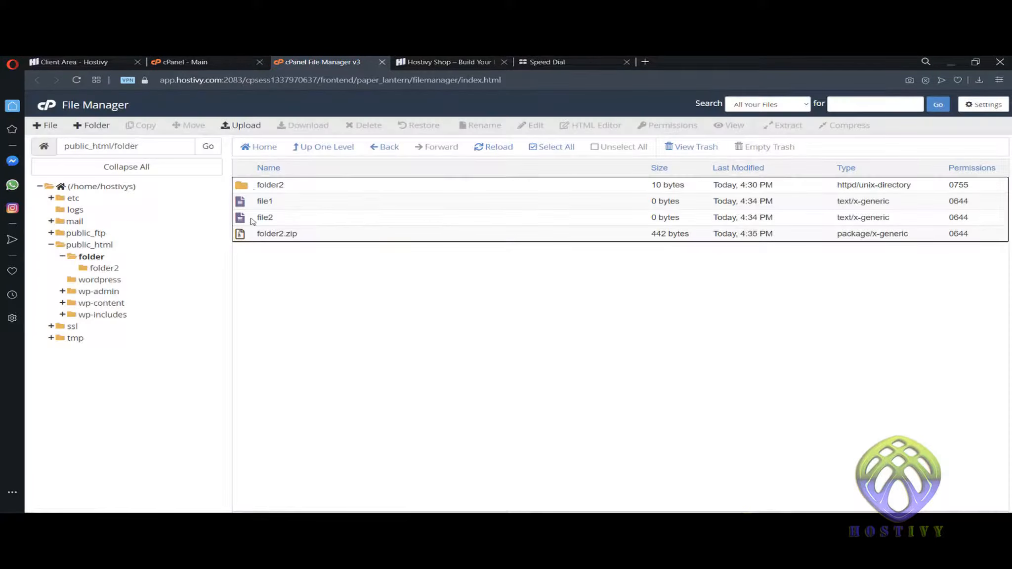
{"action": "left_click", "coordinate": [247, 185], "text": "shift"}
{"action": "right_click", "coordinate": [247, 185]}
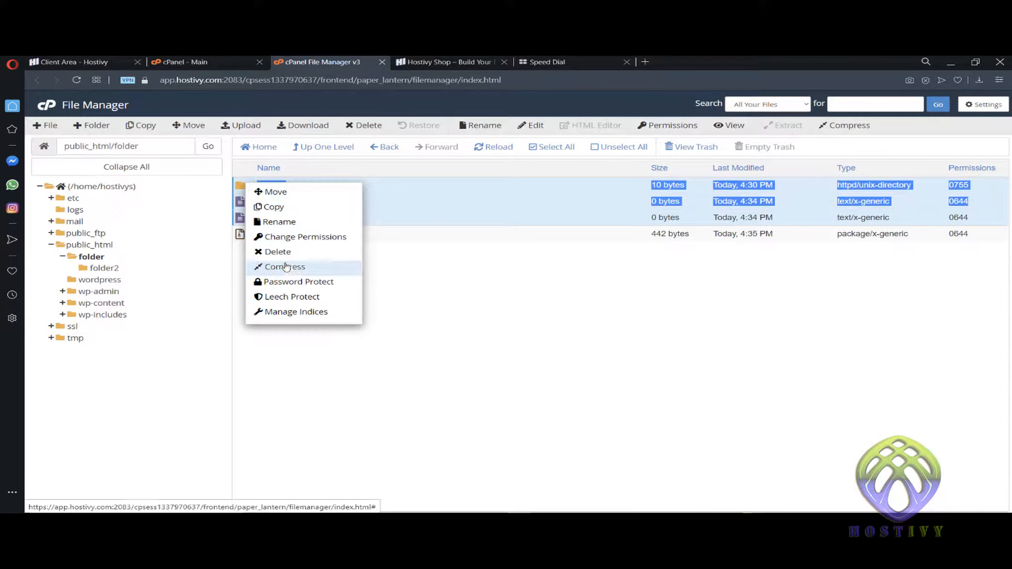
{"action": "left_click", "coordinate": [293, 253]}
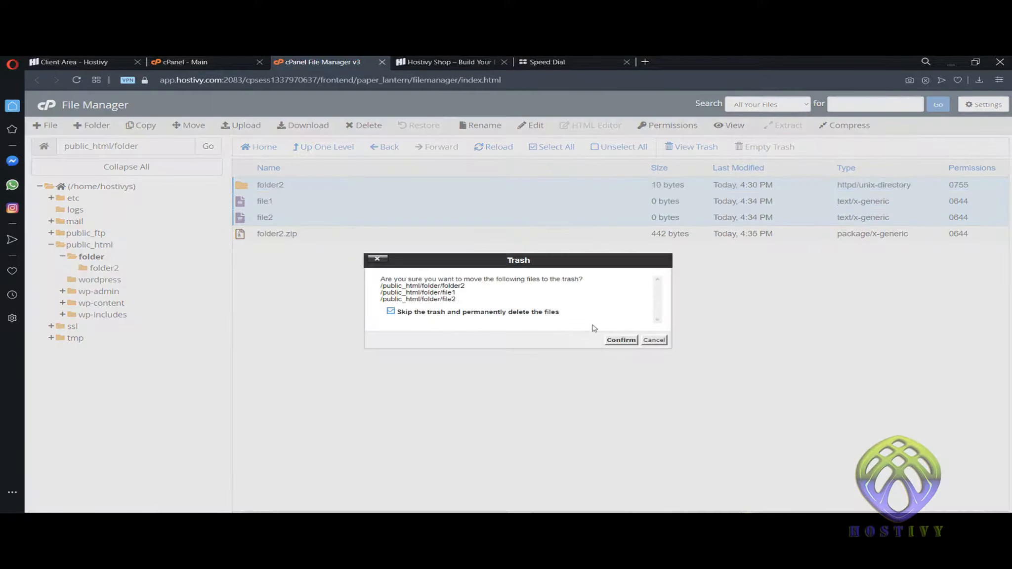
{"action": "left_click", "coordinate": [611, 341]}
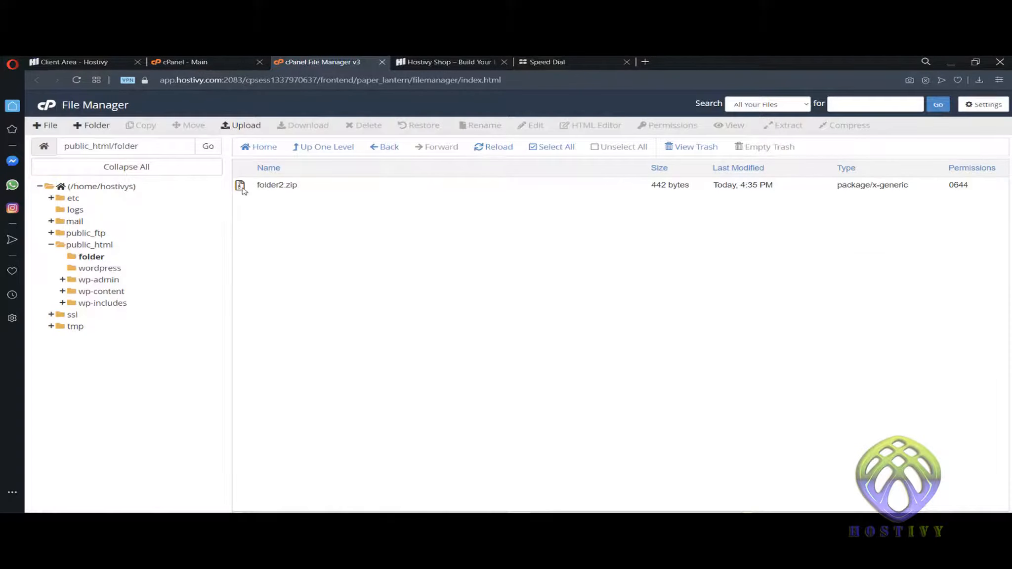
- Extract folder2.zip into the same folder to restore folder2, file1 and file2
{"action": "right_click", "coordinate": [242, 187]}
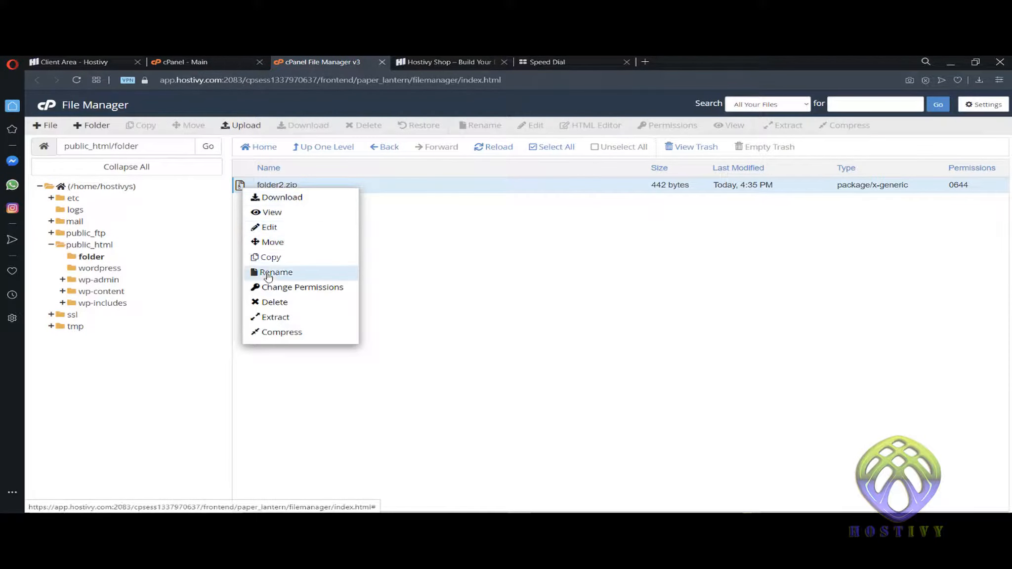
{"action": "left_click", "coordinate": [298, 317]}
{"action": "left_click", "coordinate": [606, 354]}
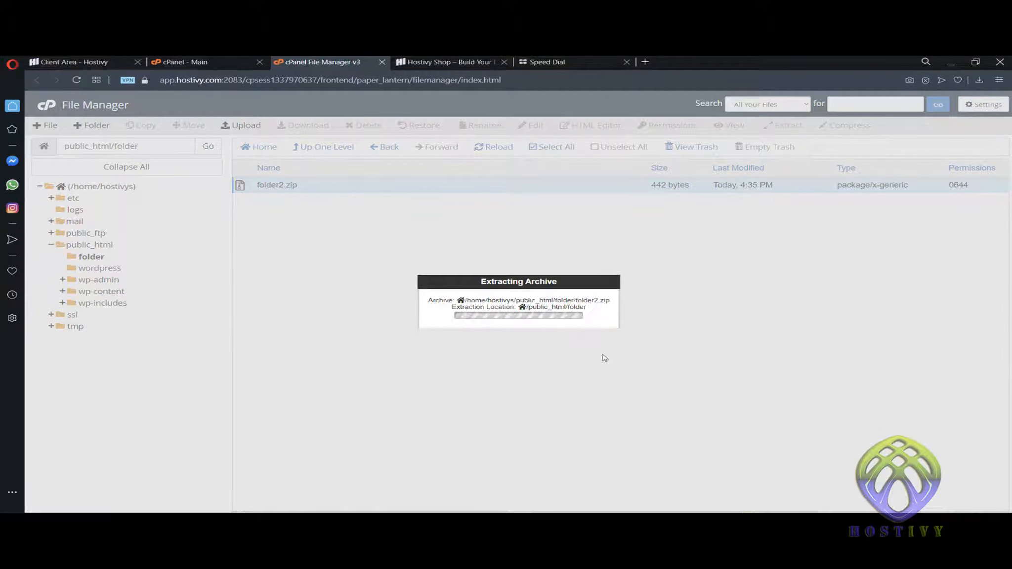
{"action": "left_click", "coordinate": [718, 407]}
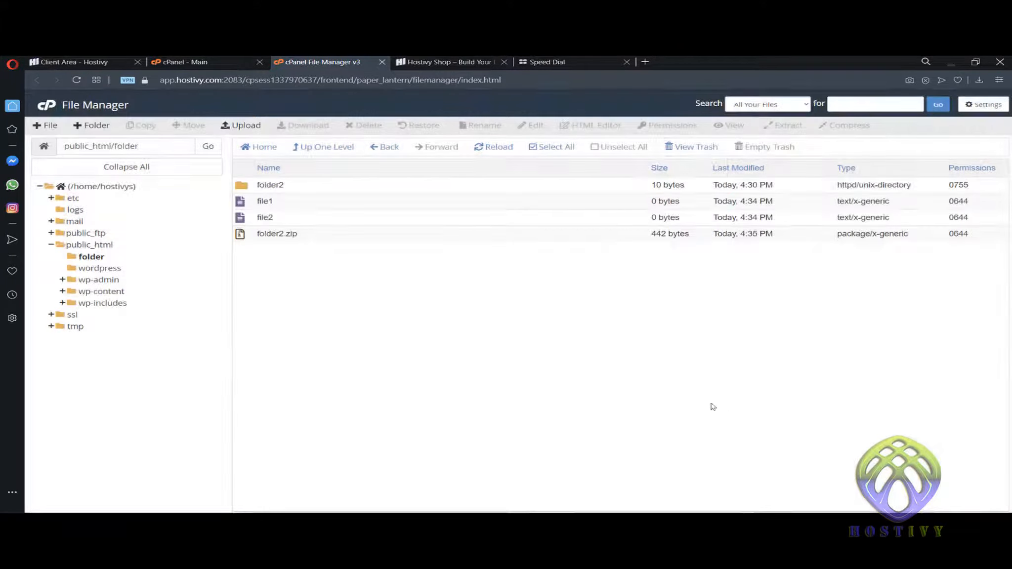
{"action": "left_click", "coordinate": [251, 240]}
{"action": "right_click", "coordinate": [251, 240]}
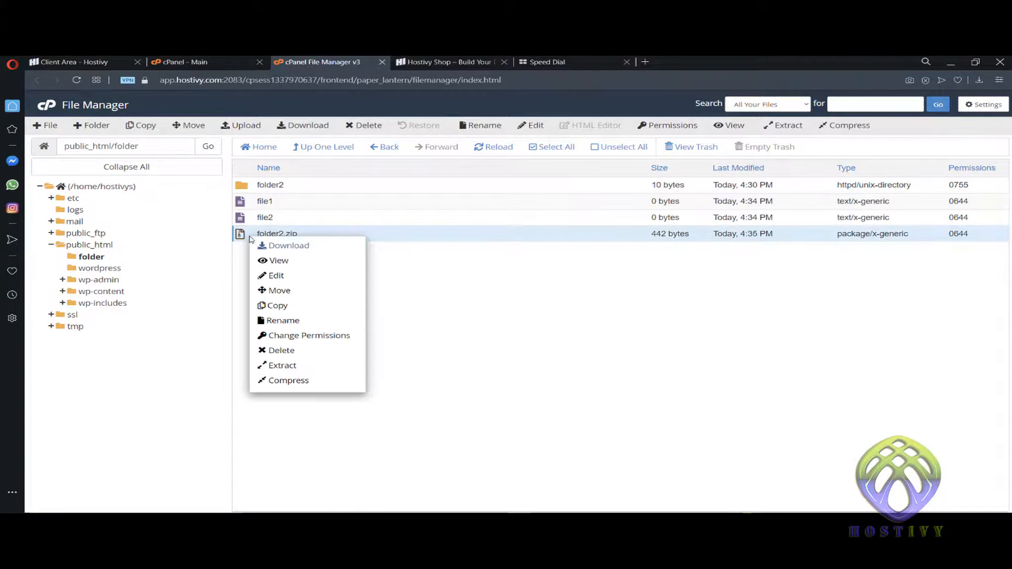
{"action": "left_click", "coordinate": [306, 247]}
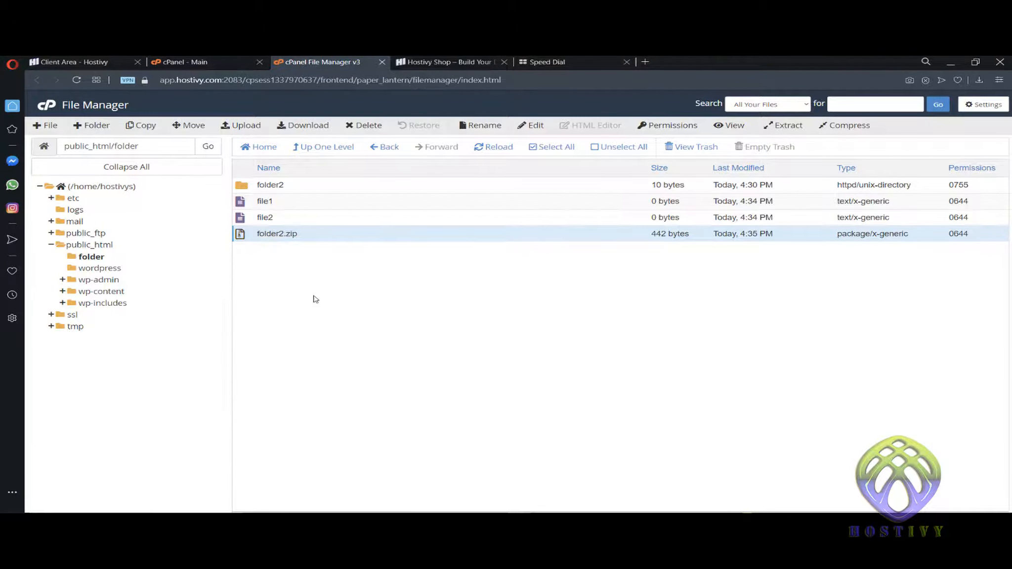
- Turn on 'Password protect this directory' for folder2 in Directory Privacy and save
{"action": "right_click", "coordinate": [246, 185]}
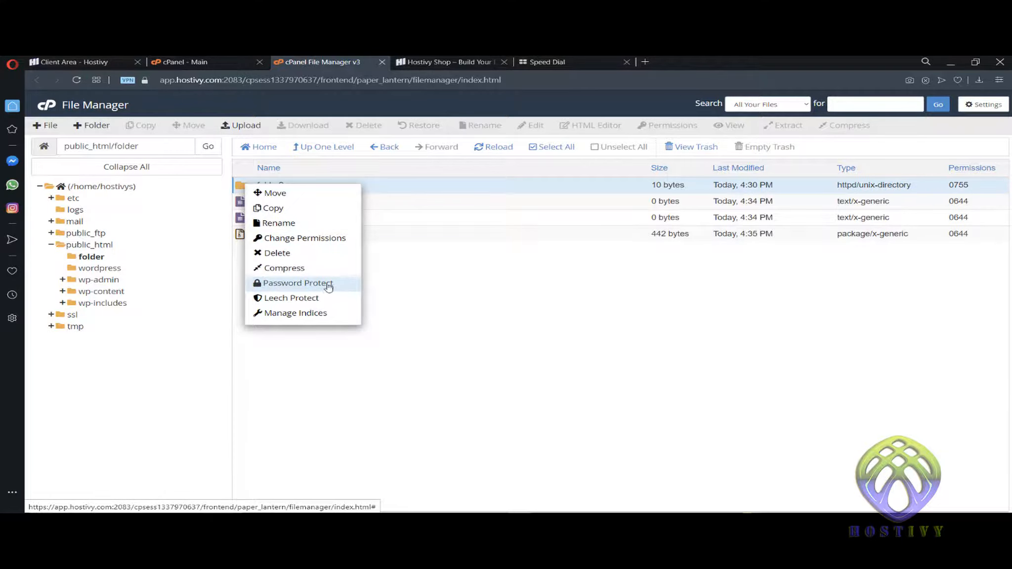
{"action": "left_click", "coordinate": [297, 283]}
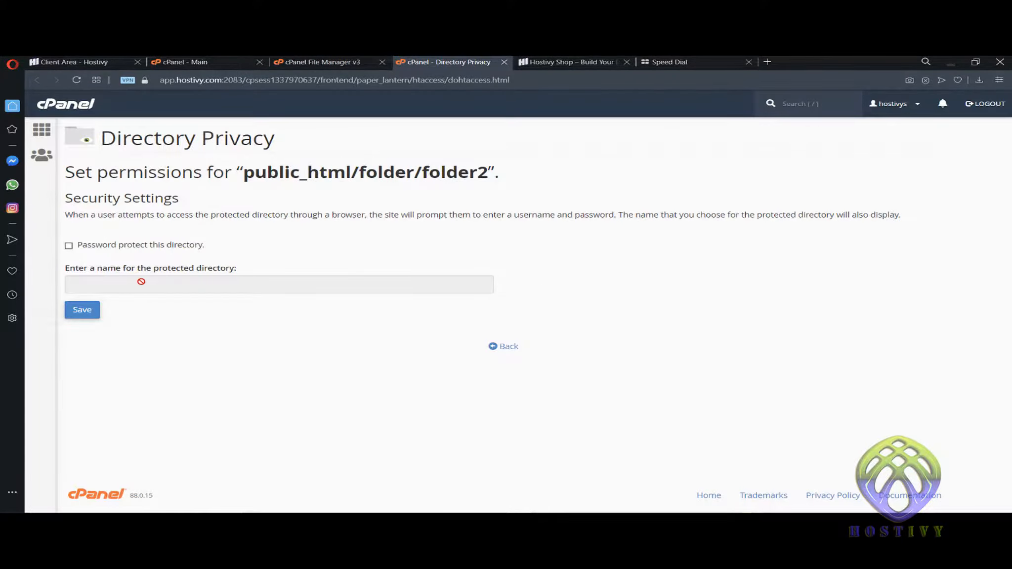
{"action": "left_click", "coordinate": [69, 245]}
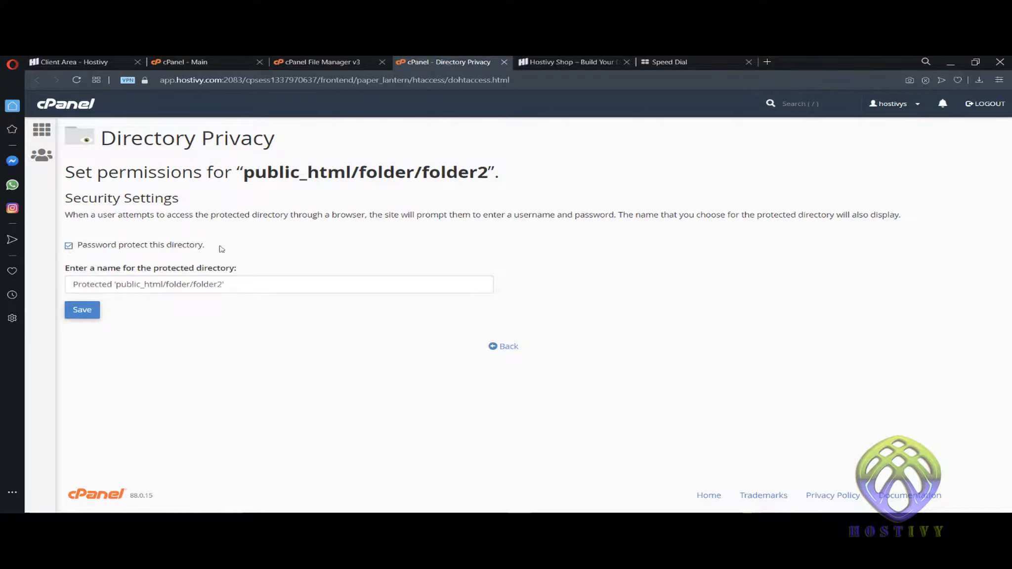
{"action": "left_click", "coordinate": [239, 288]}
{"action": "left_click", "coordinate": [82, 311]}
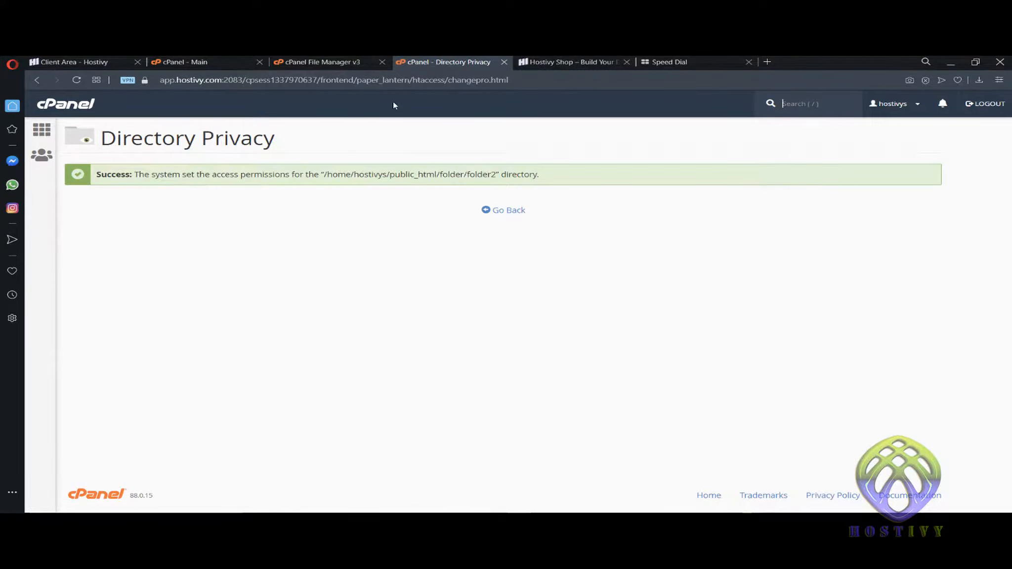
{"action": "left_click", "coordinate": [349, 63]}
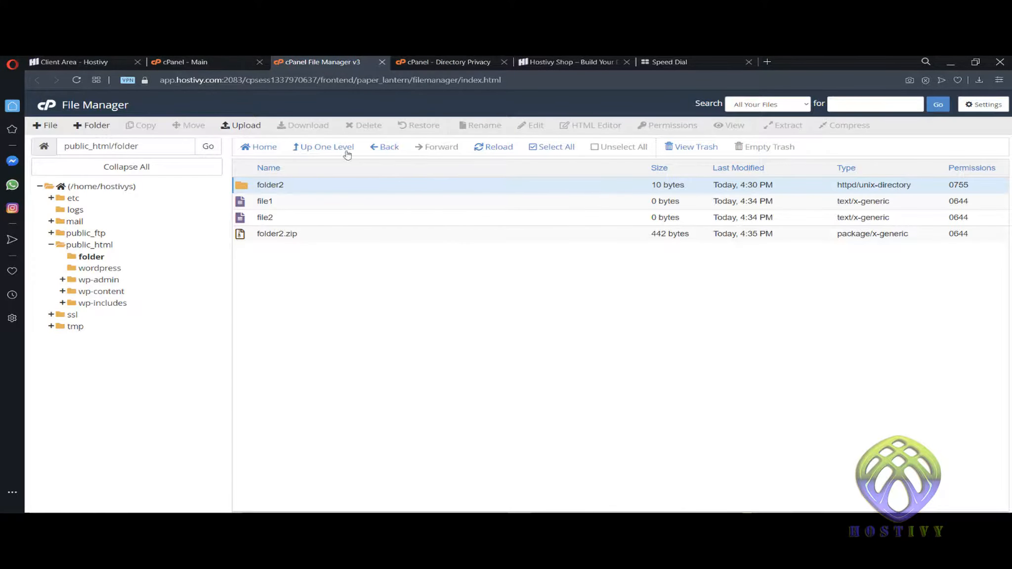
- Open Directory Privacy, browse to public_html > folder, and edit folder2 to reach Create User
{"action": "left_click", "coordinate": [239, 61]}
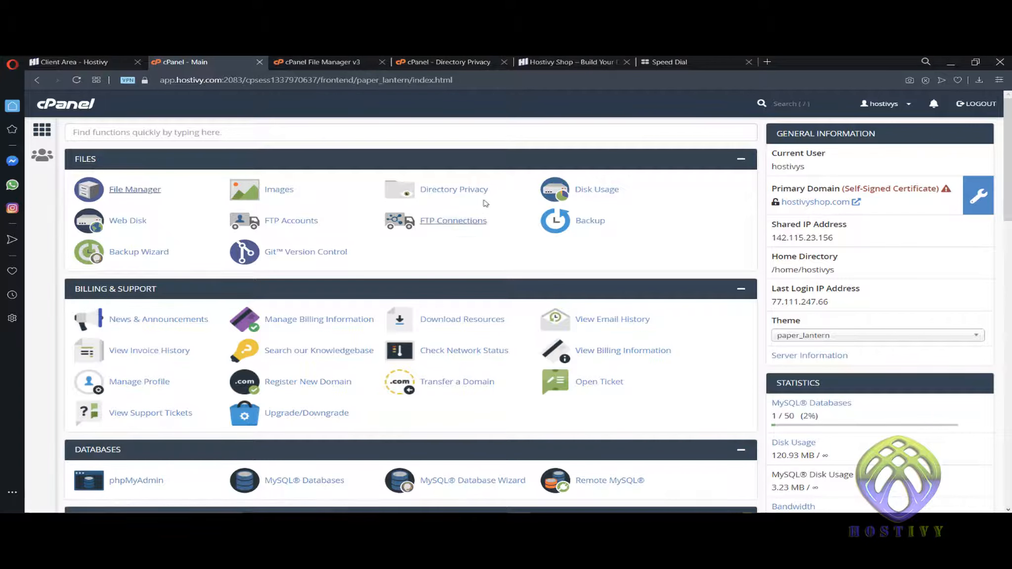
{"action": "left_click", "coordinate": [475, 193]}
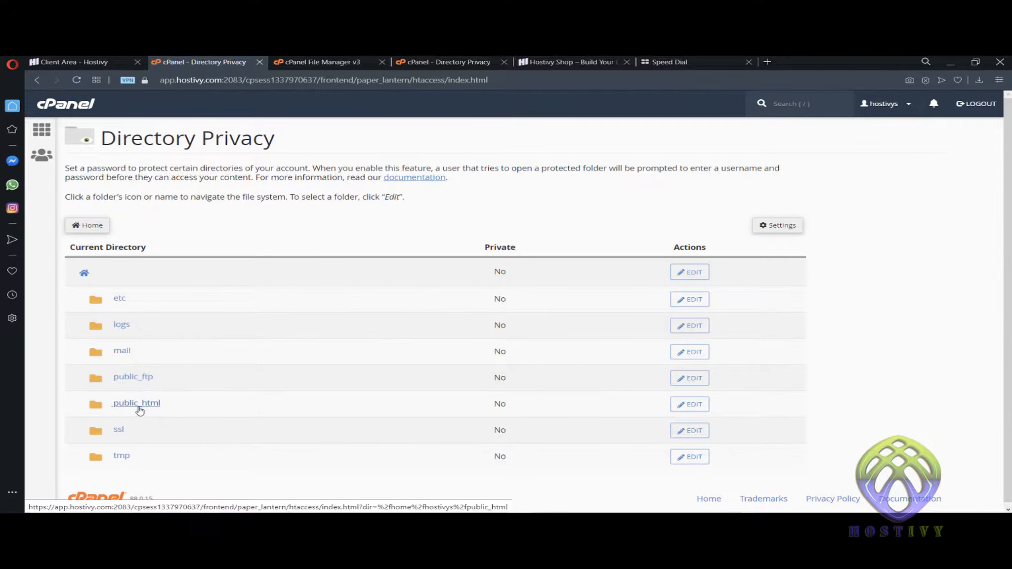
{"action": "left_click", "coordinate": [136, 403]}
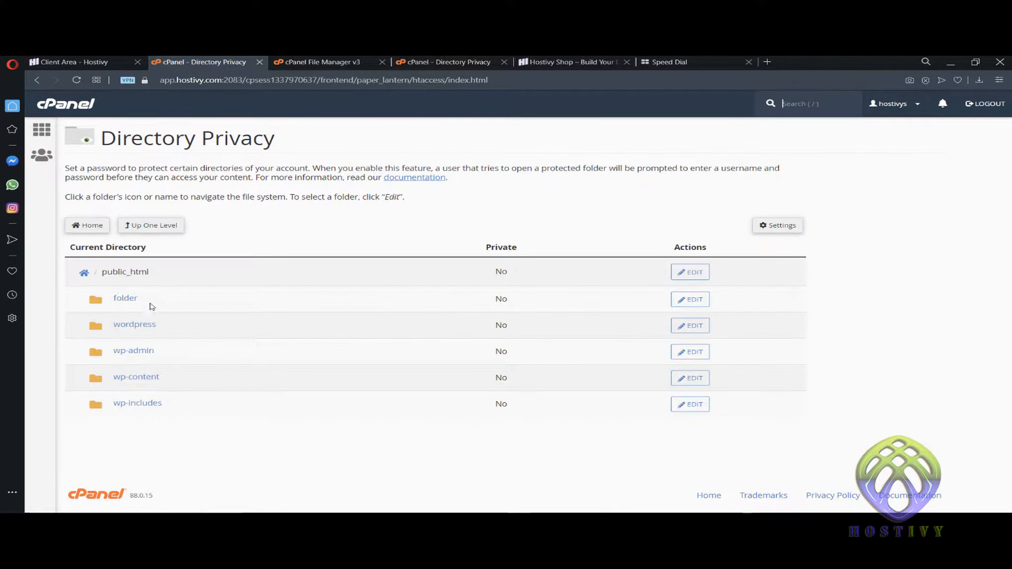
{"action": "left_click", "coordinate": [136, 298]}
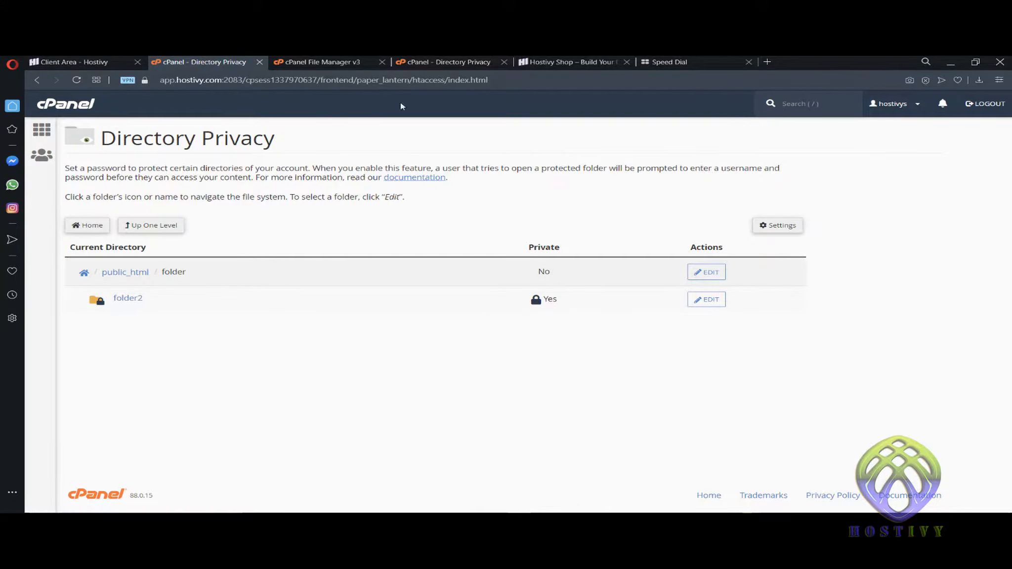
{"action": "left_click", "coordinate": [319, 62]}
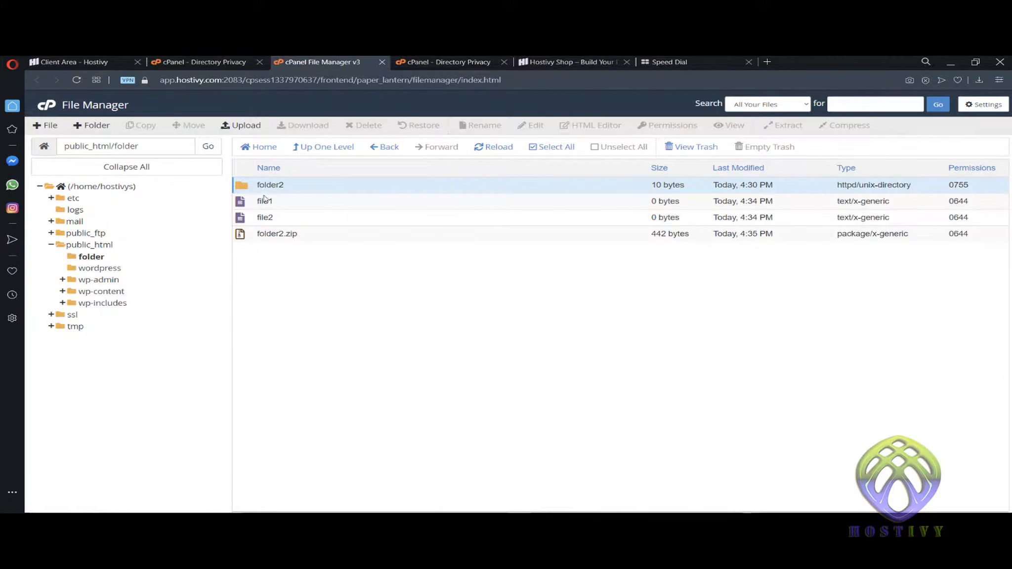
{"action": "left_click", "coordinate": [257, 61]}
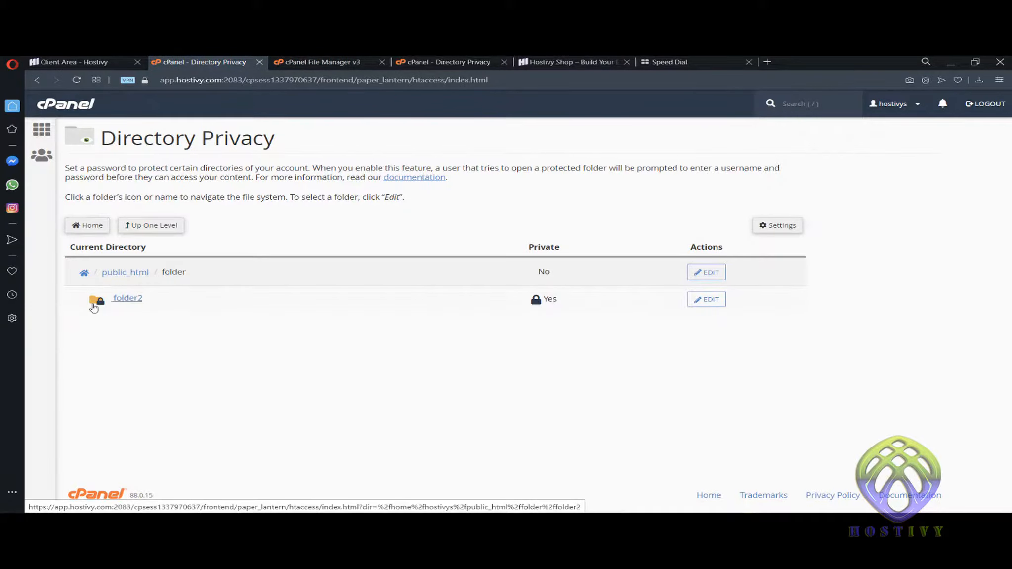
{"action": "left_click", "coordinate": [702, 301]}
{"action": "scroll", "coordinate": [314, 382], "scroll_direction": "down", "scroll_amount": 2}
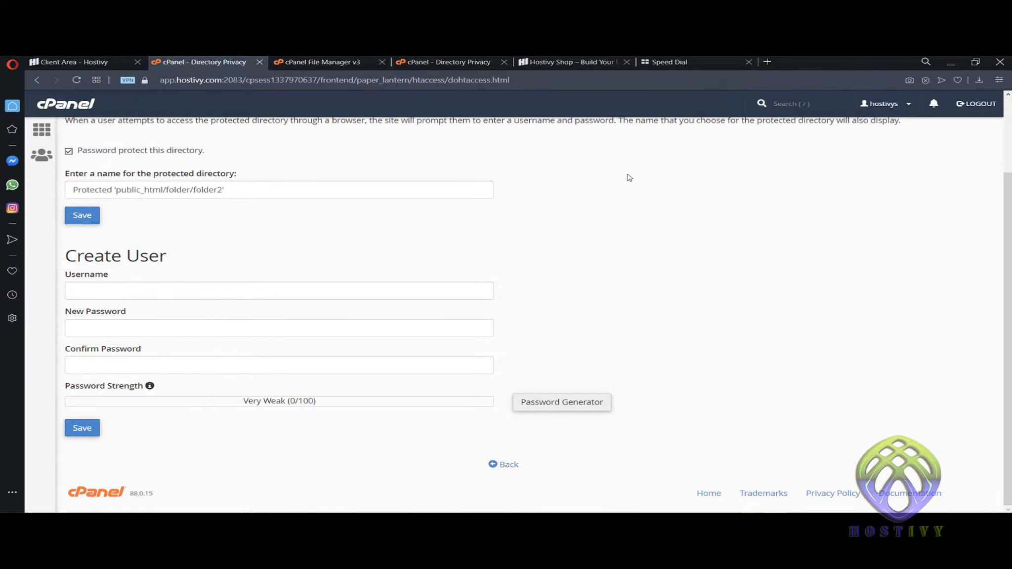
- Load hostivyshop.com/folder/folder2 to confirm the login prompt, then return to folder2's settings
{"action": "left_click", "coordinate": [569, 62]}
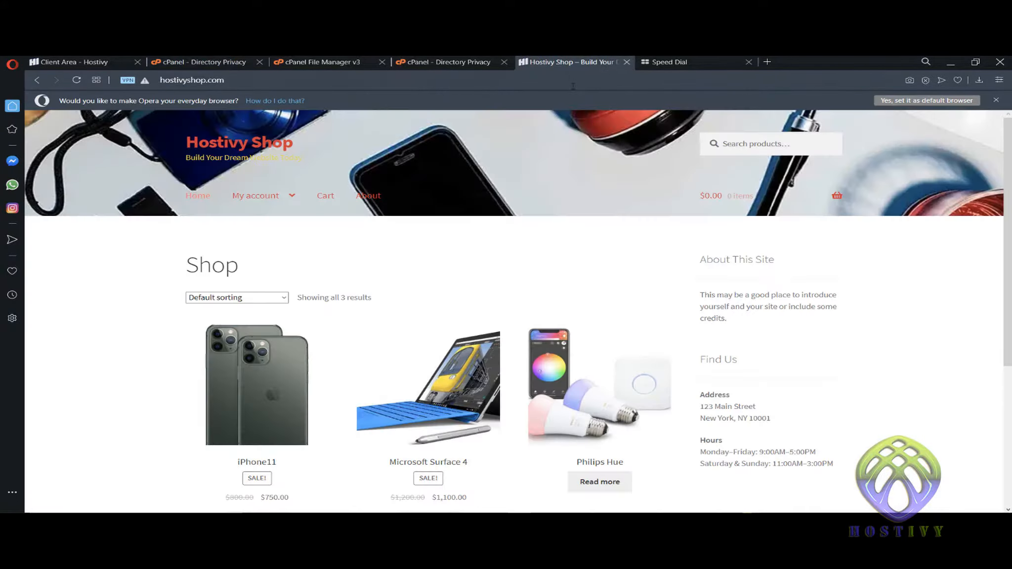
{"action": "left_click", "coordinate": [422, 82]}
{"action": "left_click", "coordinate": [423, 85]}
{"action": "type", "text": "/"}
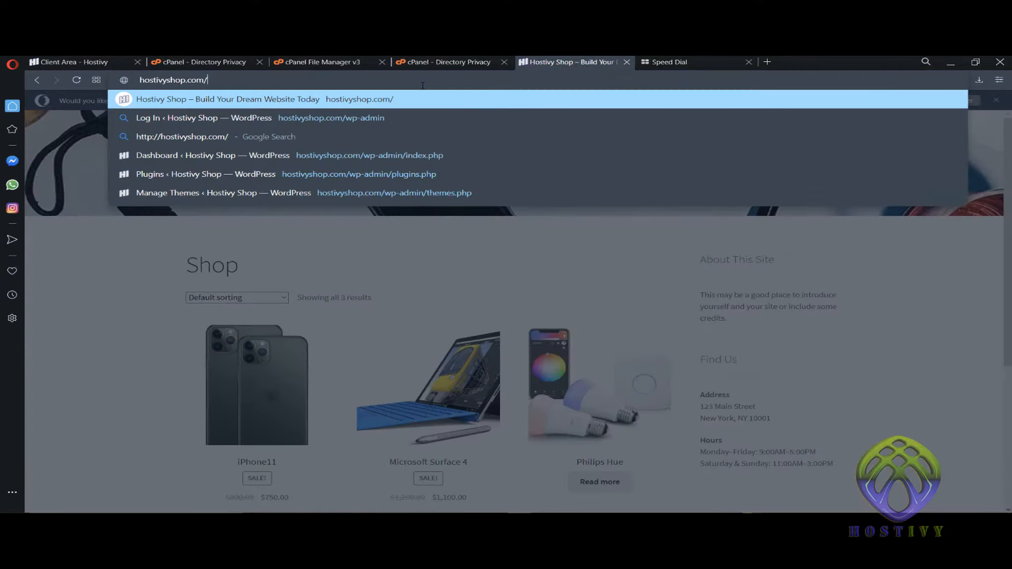
{"action": "type", "text": "folder/folder"}
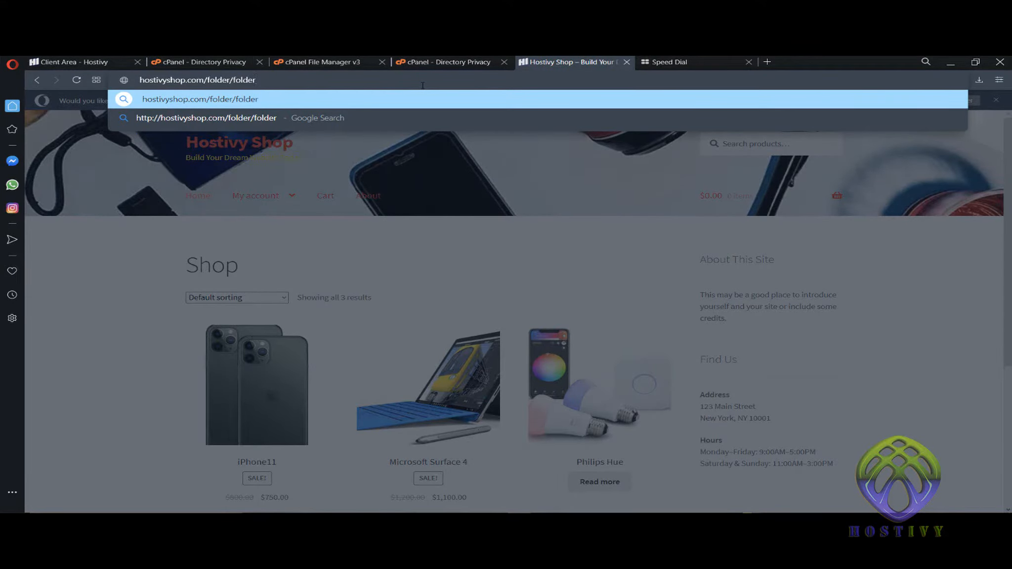
{"action": "type", "text": "2"}
{"action": "left_click", "coordinate": [448, 58]}
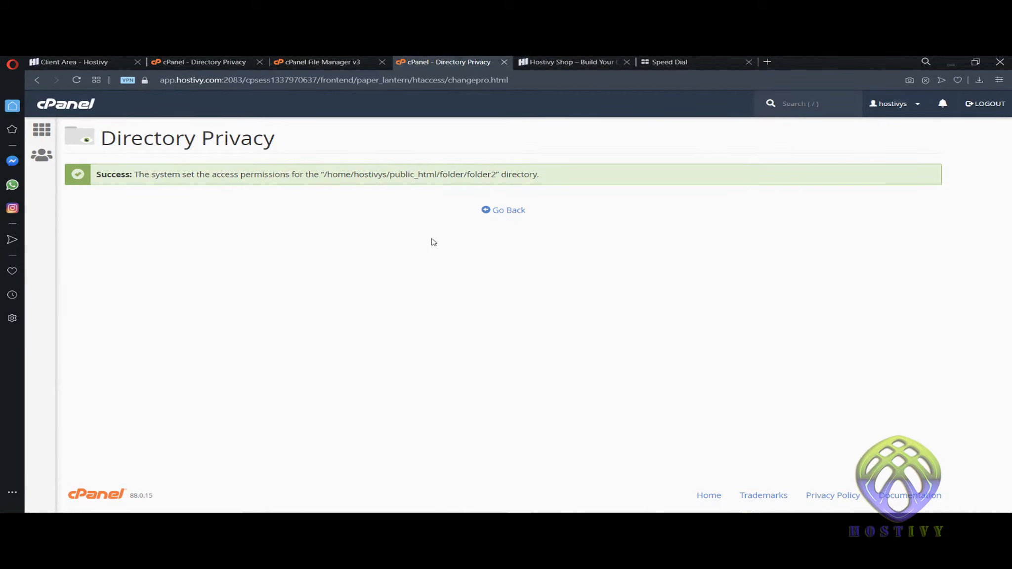
{"action": "left_click", "coordinate": [507, 211]}
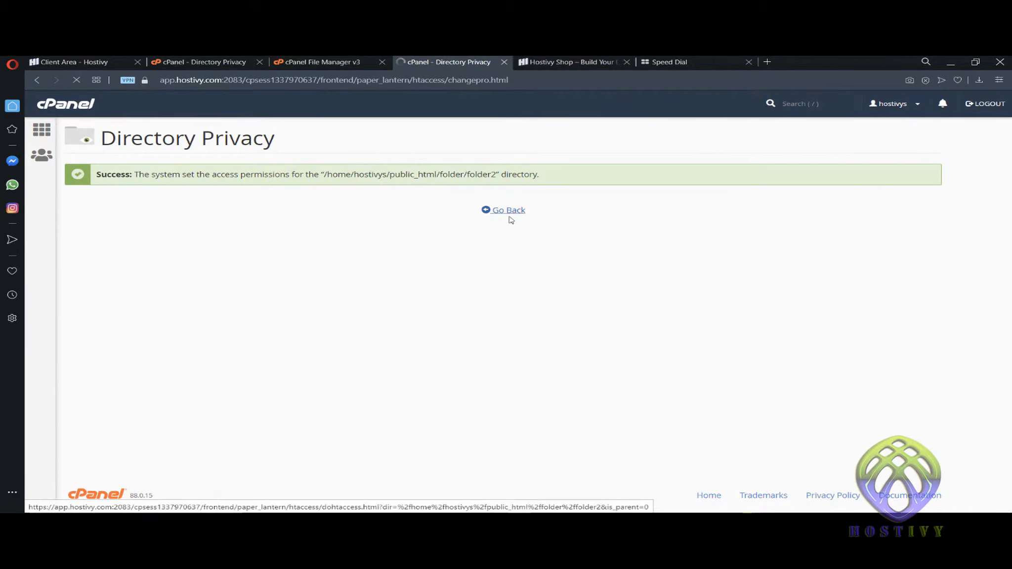
{"action": "left_click", "coordinate": [338, 60]}
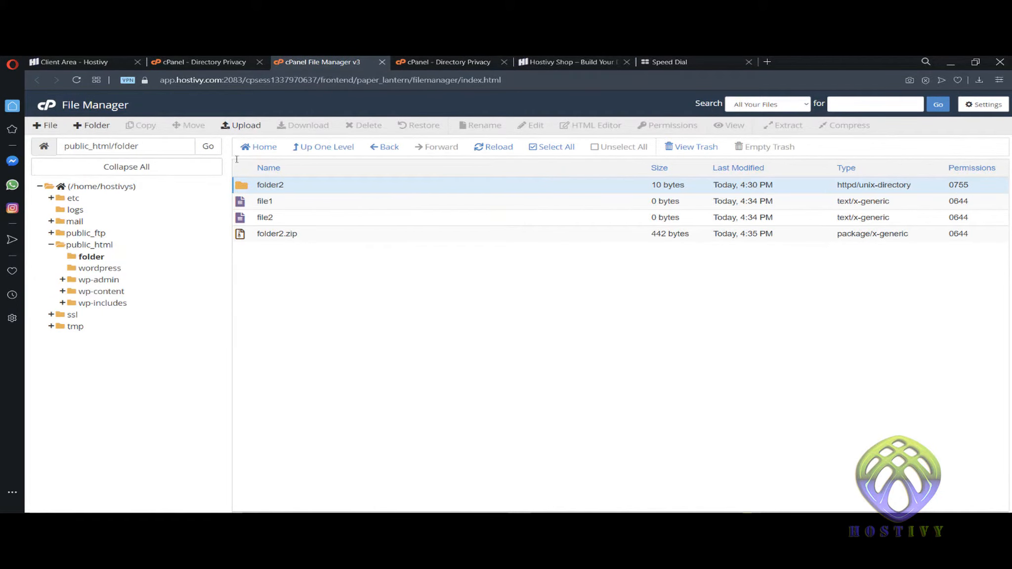
{"action": "left_click", "coordinate": [568, 62]}
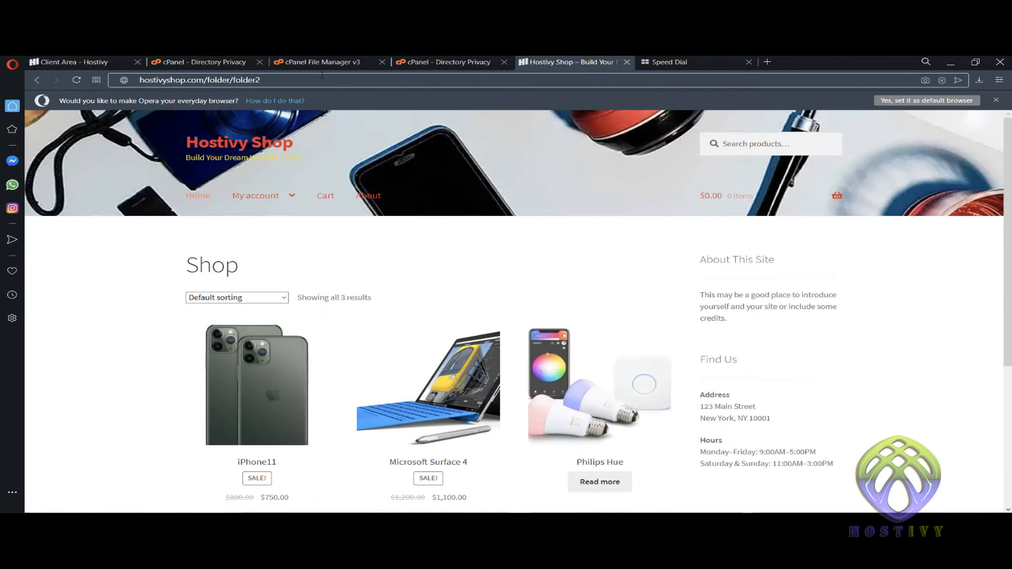
{"action": "key", "text": "Return"}
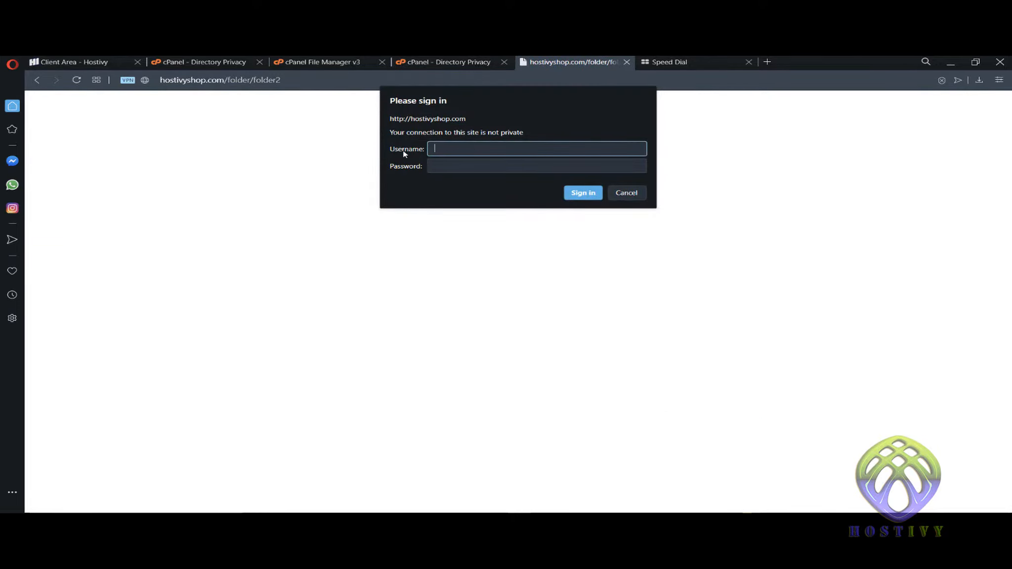
{"action": "left_click", "coordinate": [297, 62]}
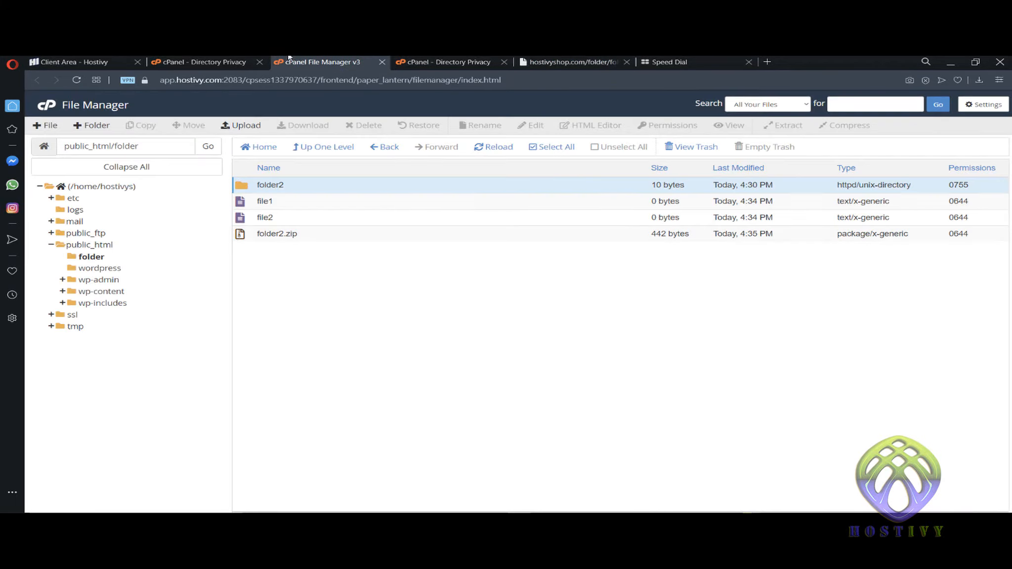
{"action": "left_click", "coordinate": [220, 59]}
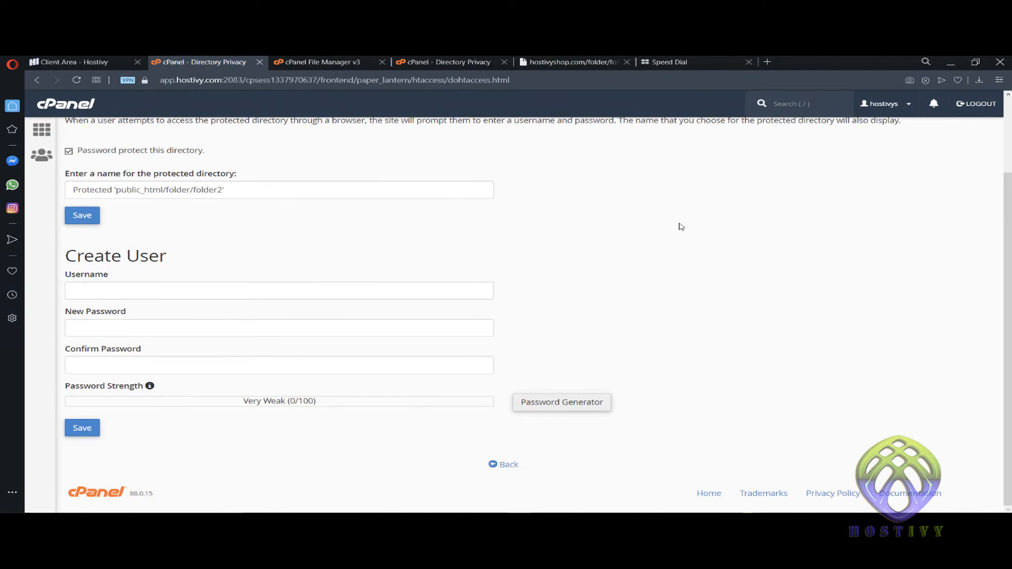
{"action": "left_click", "coordinate": [797, 259]}
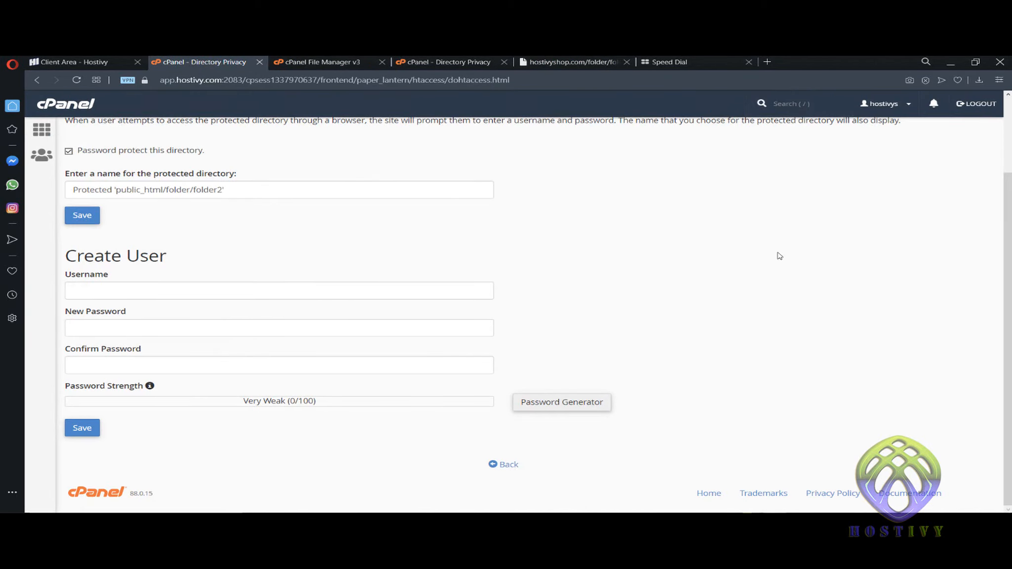